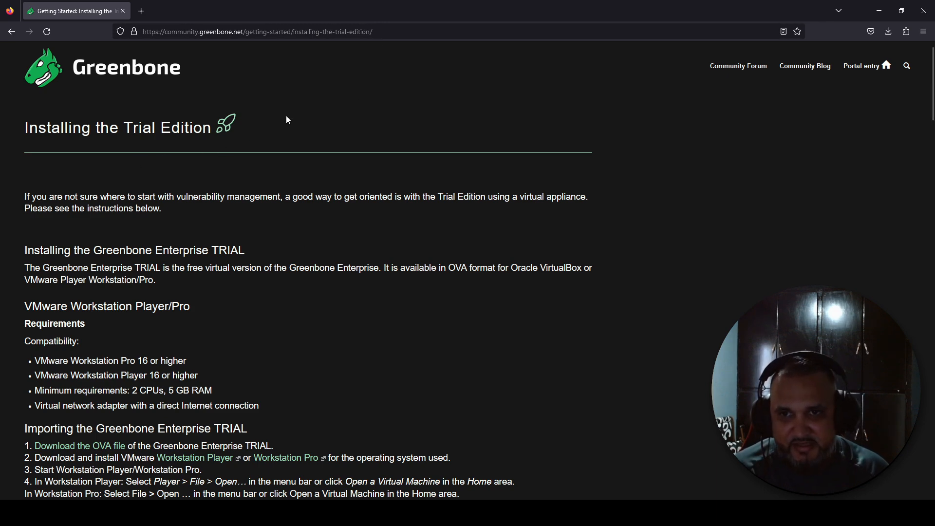
{"action": "scroll", "coordinate": [286, 118], "scroll_direction": "down", "scroll_amount": 6}
{"action": "scroll", "coordinate": [312, 204], "scroll_direction": "down", "scroll_amount": 3}
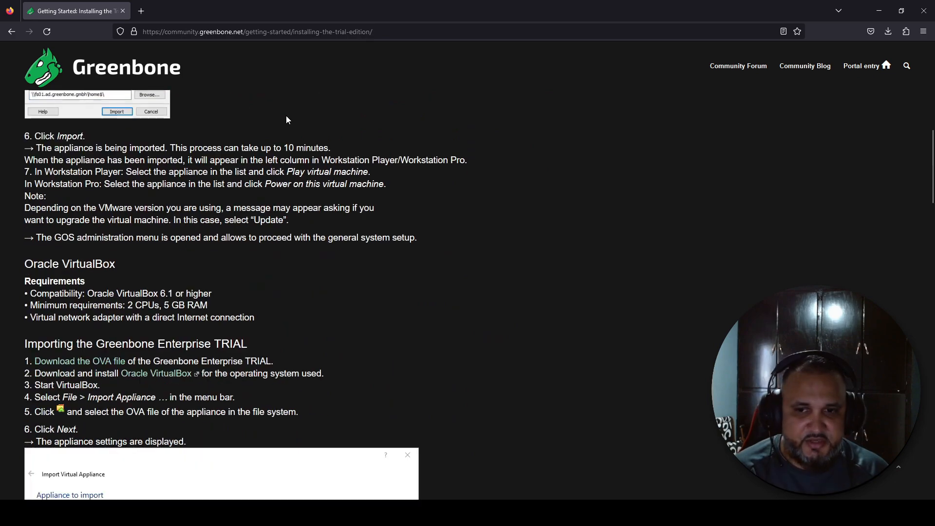
{"action": "scroll", "coordinate": [333, 290], "scroll_direction": "down", "scroll_amount": 5}
{"action": "scroll", "coordinate": [331, 291], "scroll_direction": "up", "scroll_amount": 8}
{"action": "scroll", "coordinate": [331, 291], "scroll_direction": "up", "scroll_amount": 6}
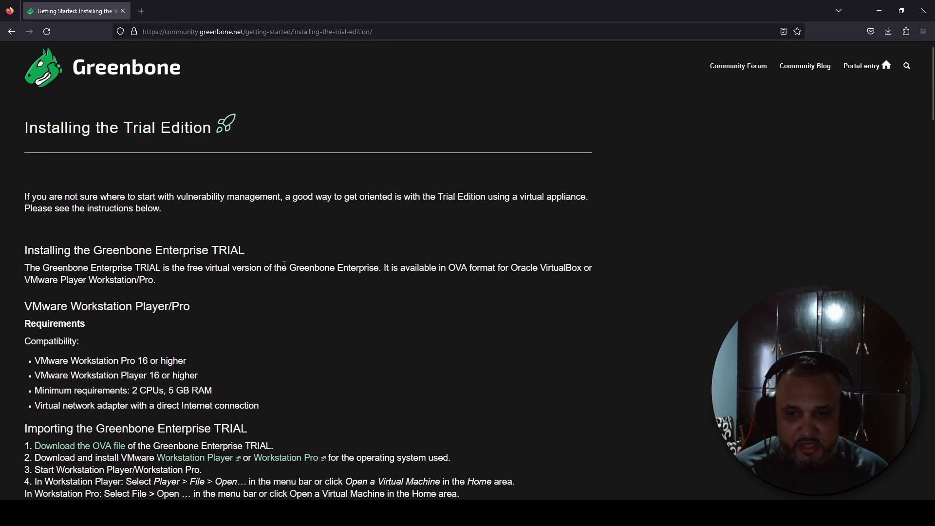
{"action": "scroll", "coordinate": [284, 266], "scroll_direction": "down", "scroll_amount": 2}
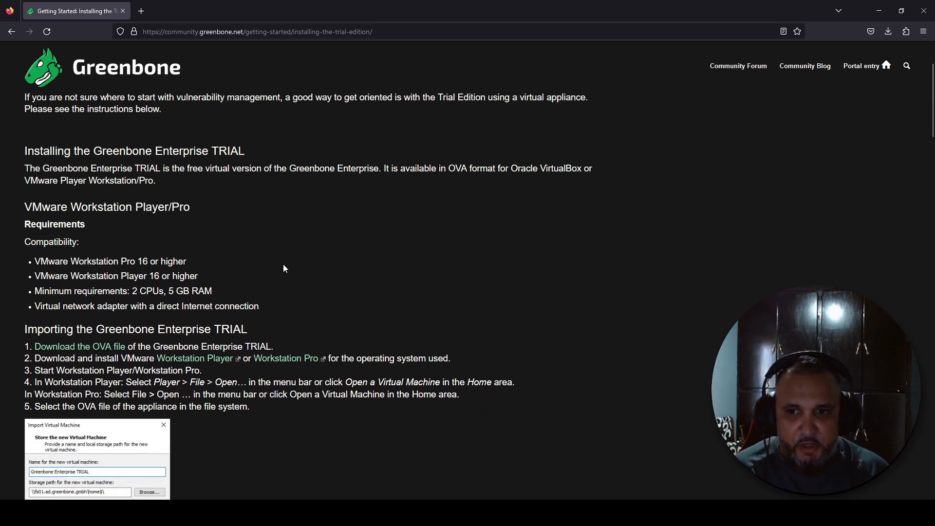
{"action": "scroll", "coordinate": [247, 297], "scroll_direction": "down", "scroll_amount": 1}
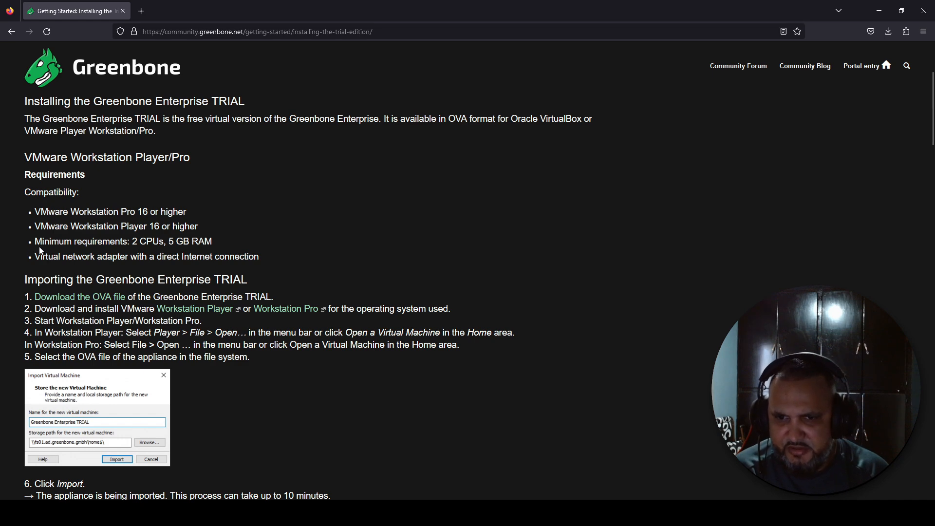
{"action": "scroll", "coordinate": [40, 250], "scroll_direction": "down", "scroll_amount": 2}
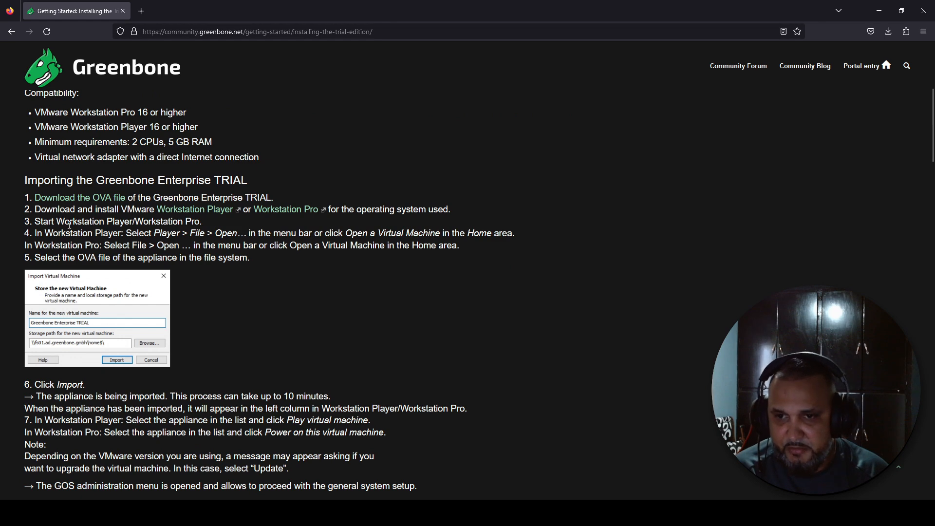
{"action": "scroll", "coordinate": [69, 225], "scroll_direction": "up", "scroll_amount": 2}
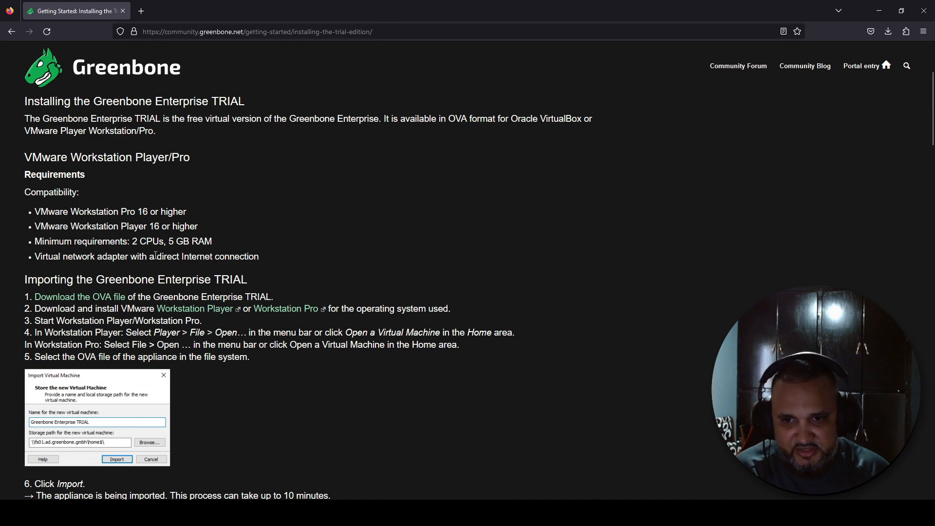
{"action": "scroll", "coordinate": [156, 255], "scroll_direction": "down", "scroll_amount": 2}
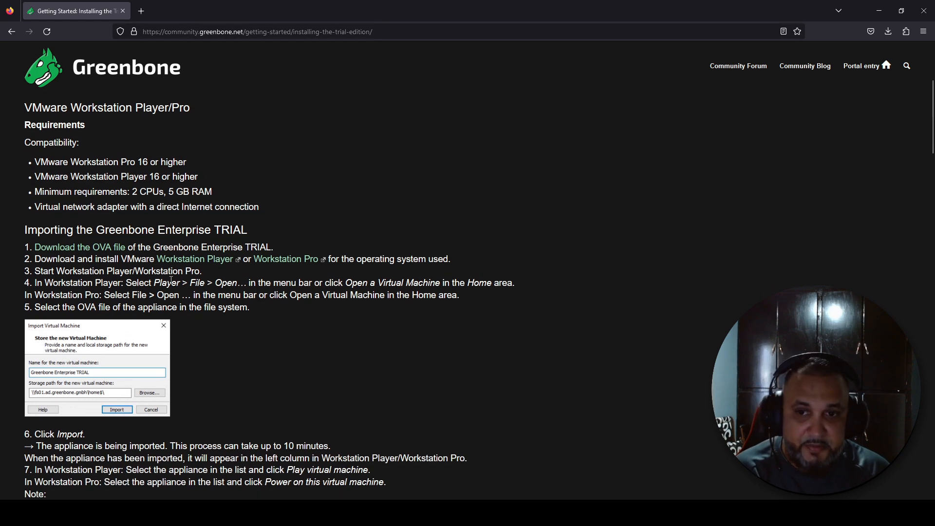
{"action": "scroll", "coordinate": [171, 281], "scroll_direction": "down", "scroll_amount": 2}
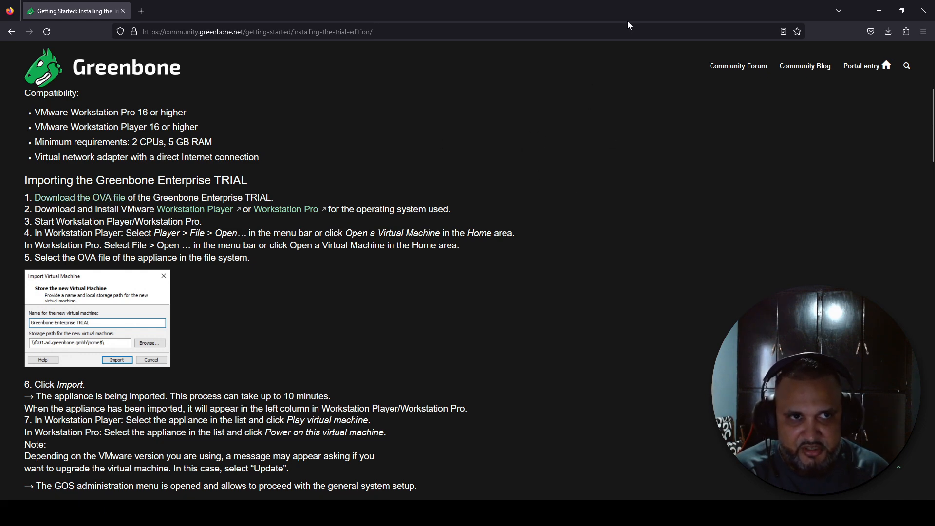
Open the Greenbone-Enterprise-TRIAL-22.04.15 OVA from Downloads via File > Open for import
{"action": "left_click_drag", "start_coordinate": [648, 9], "coordinate": [0, 109]}
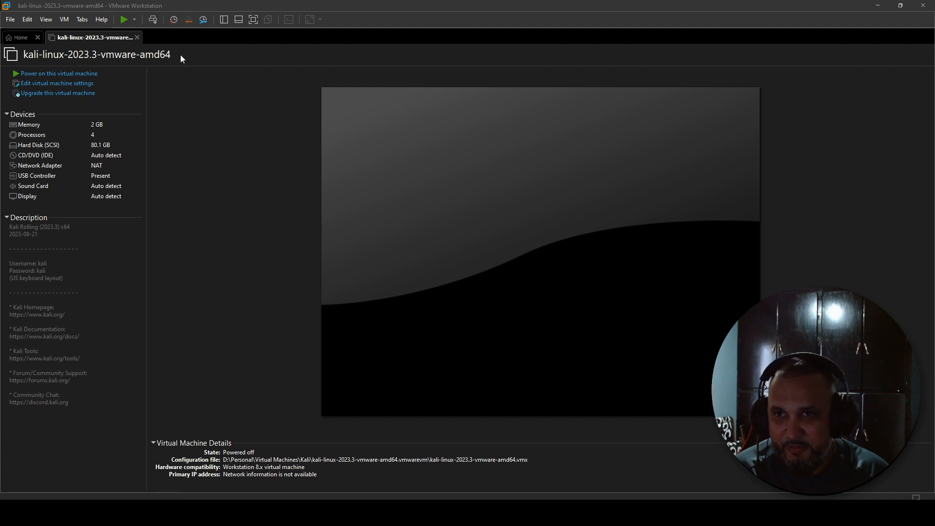
{"action": "left_click", "coordinate": [9, 19]}
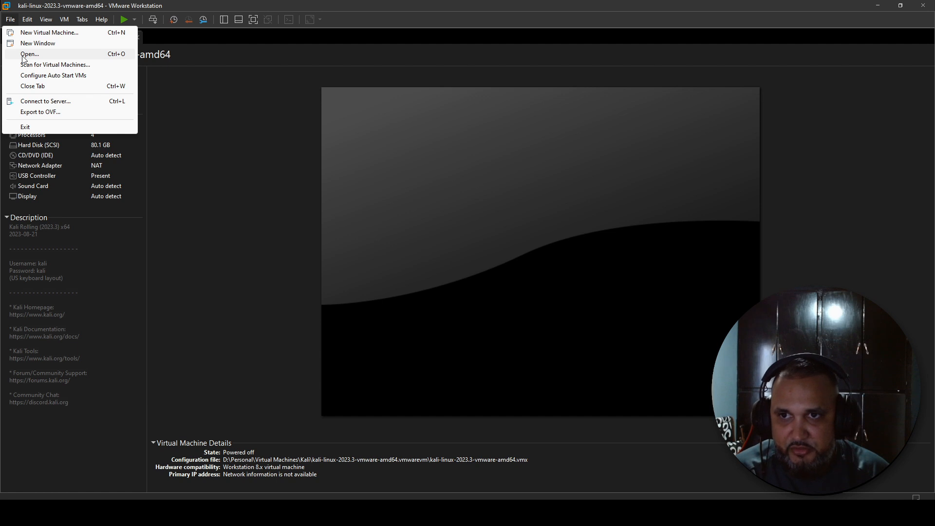
{"action": "left_click", "coordinate": [23, 54]}
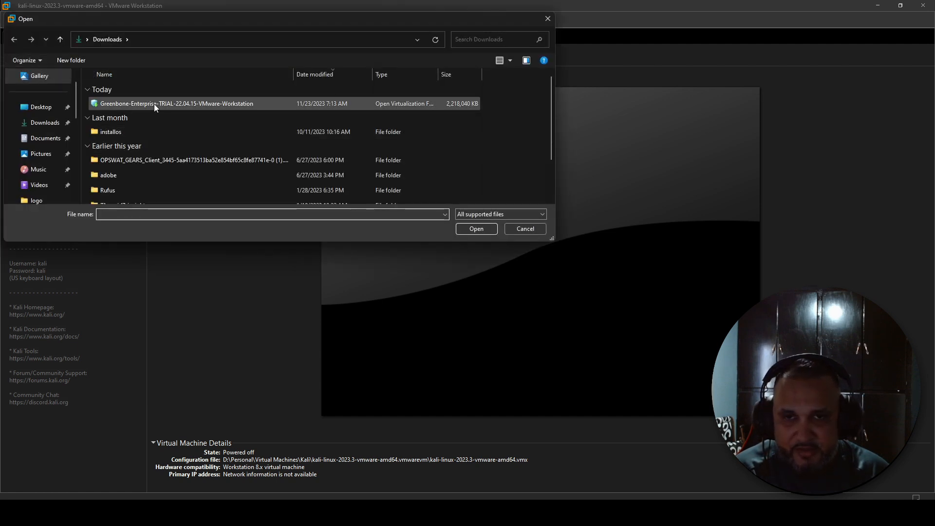
{"action": "left_click", "coordinate": [201, 100]}
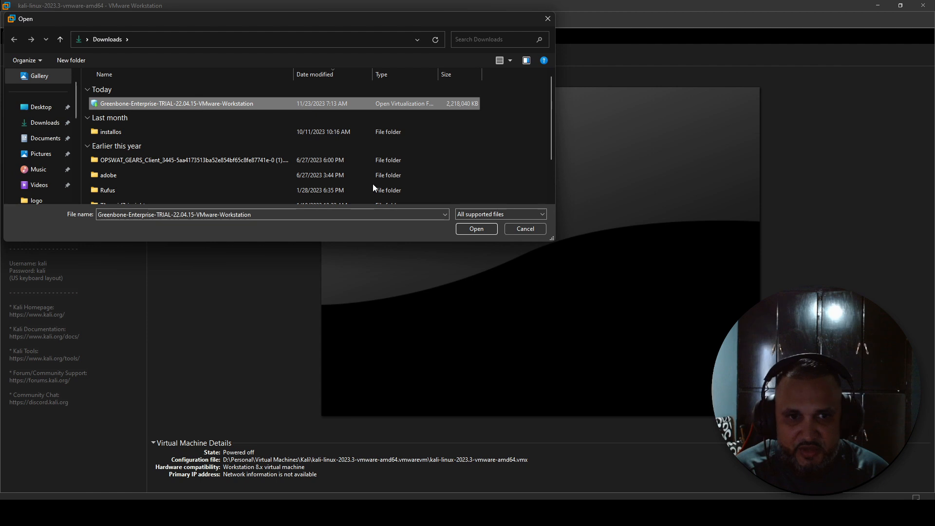
{"action": "left_click", "coordinate": [469, 229]}
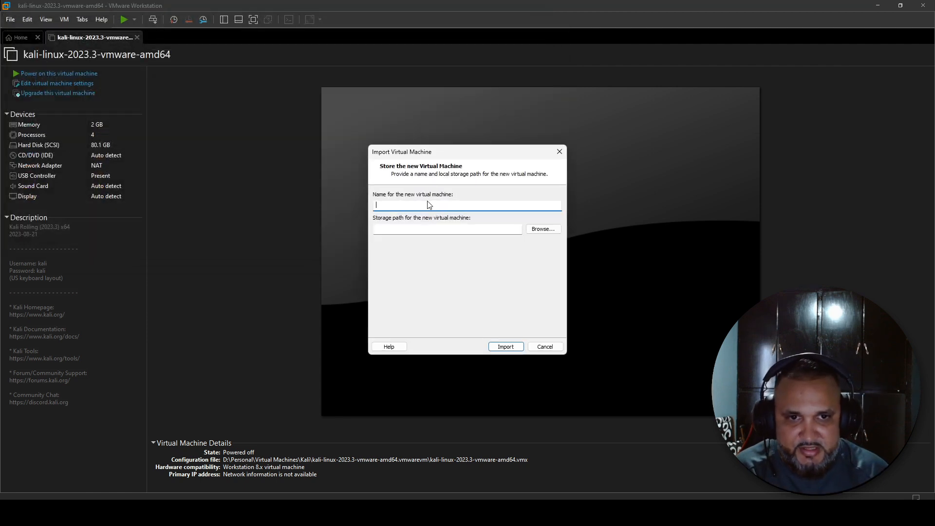
Name the new virtual machine Openvas, choose its storage folder, and import it
{"action": "type", "text": "Openvas"}
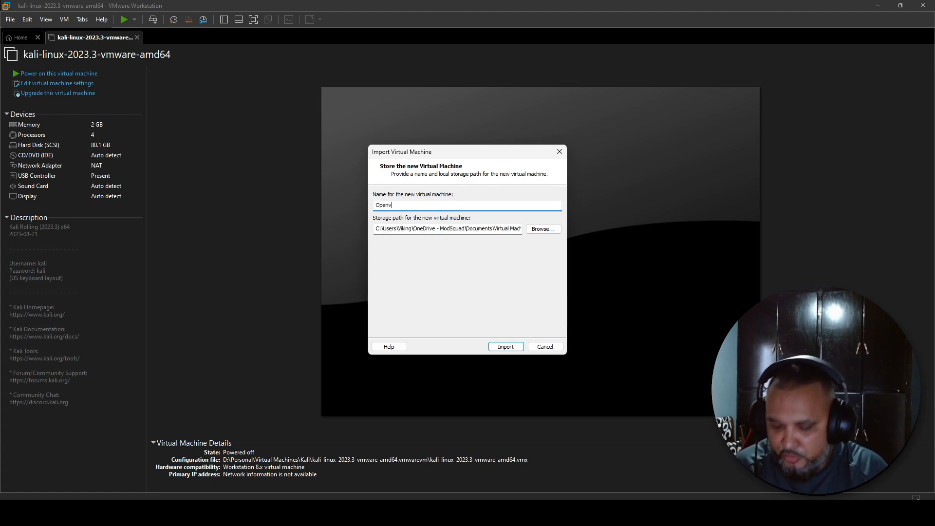
{"action": "left_click", "coordinate": [545, 230]}
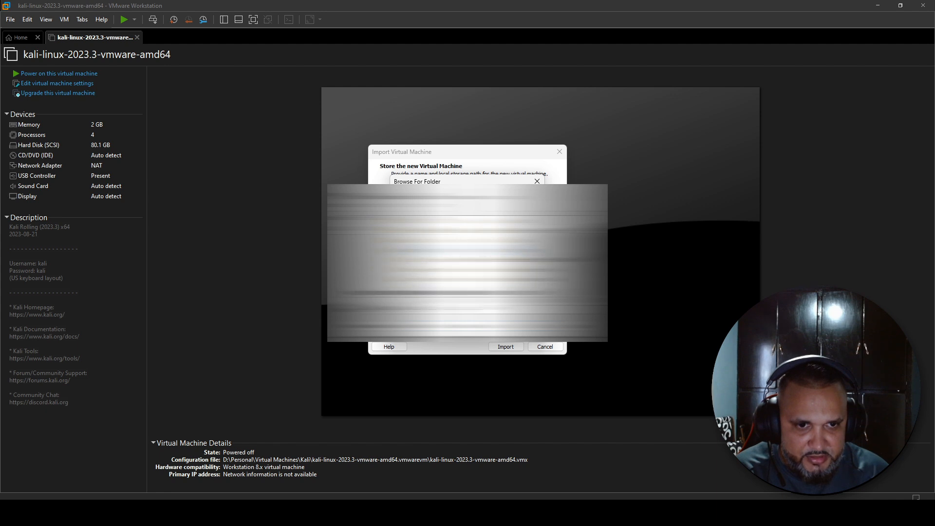
{"action": "key", "text": "Return"}
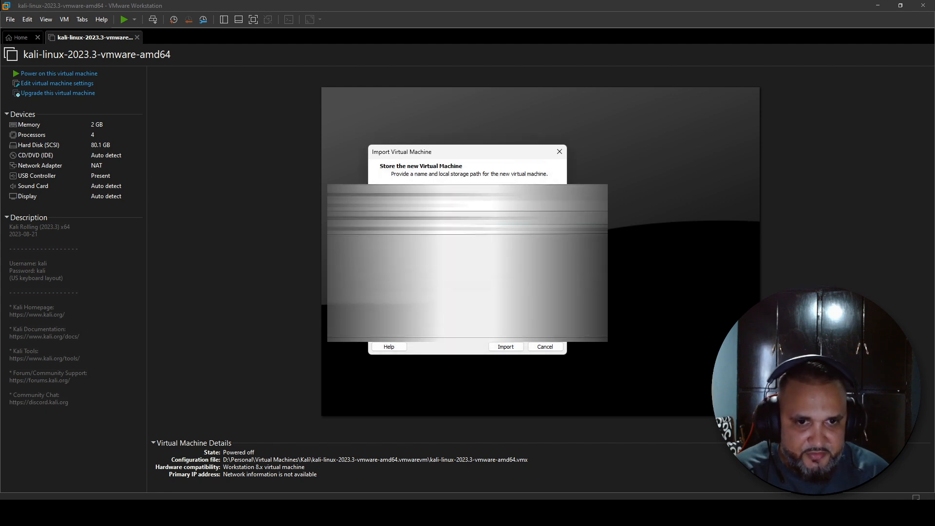
{"action": "left_click", "coordinate": [508, 347]}
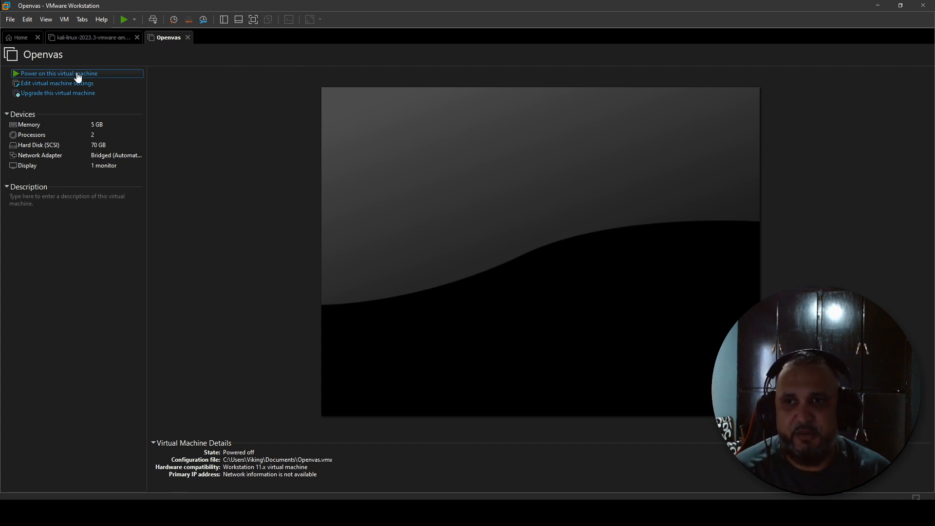
Power on the Openvas VM and dismiss the side-channel mitigations hint
{"action": "left_click", "coordinate": [77, 74]}
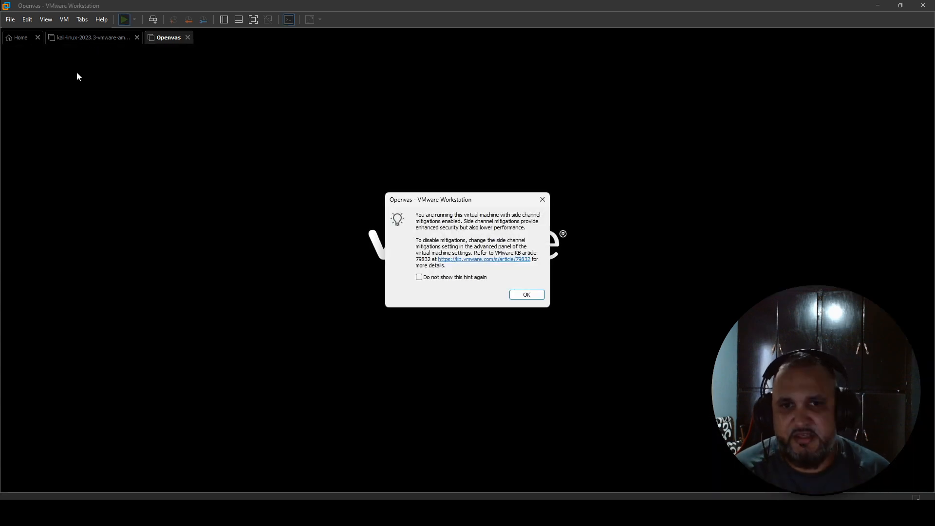
{"action": "left_click", "coordinate": [516, 293]}
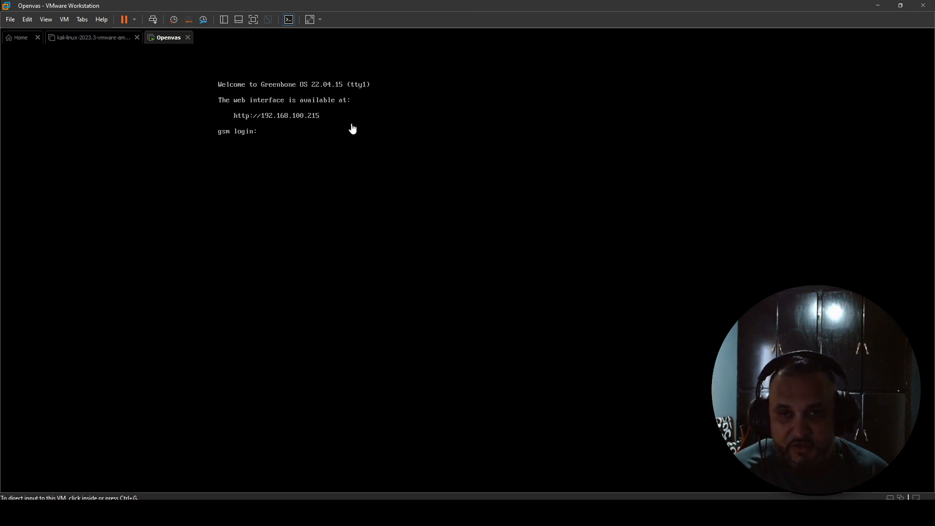
Log in at the gsm console prompt as admin with the account password
{"action": "left_click", "coordinate": [323, 142]}
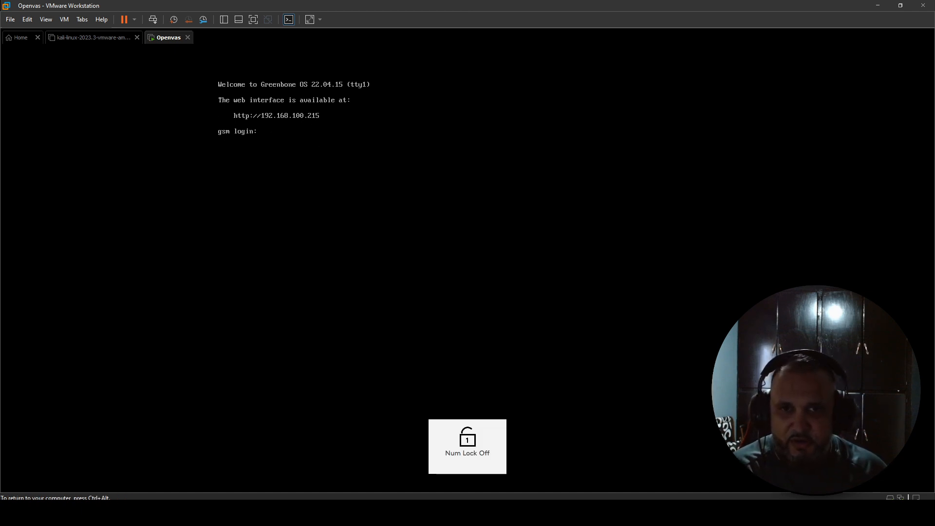
{"action": "type", "text": "admin"}
{"action": "key", "text": "Return"}
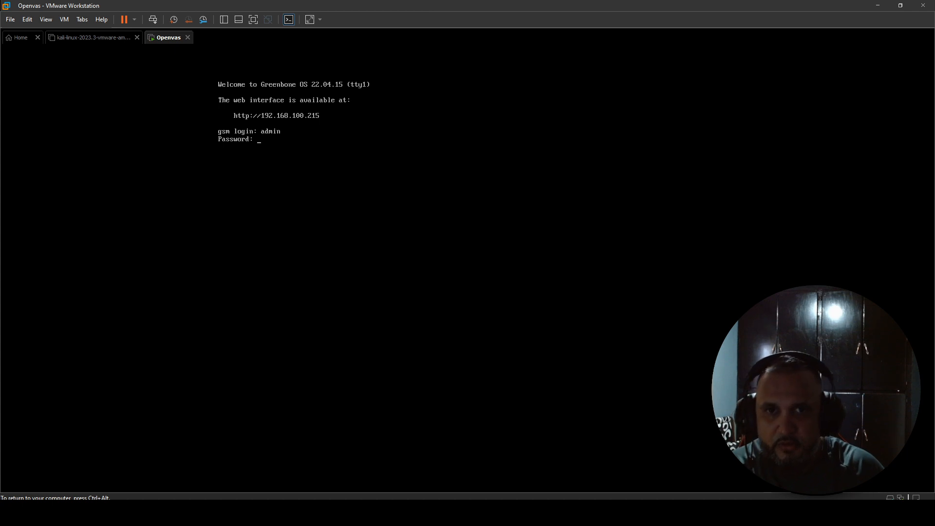
{"action": "key", "text": "Return"}
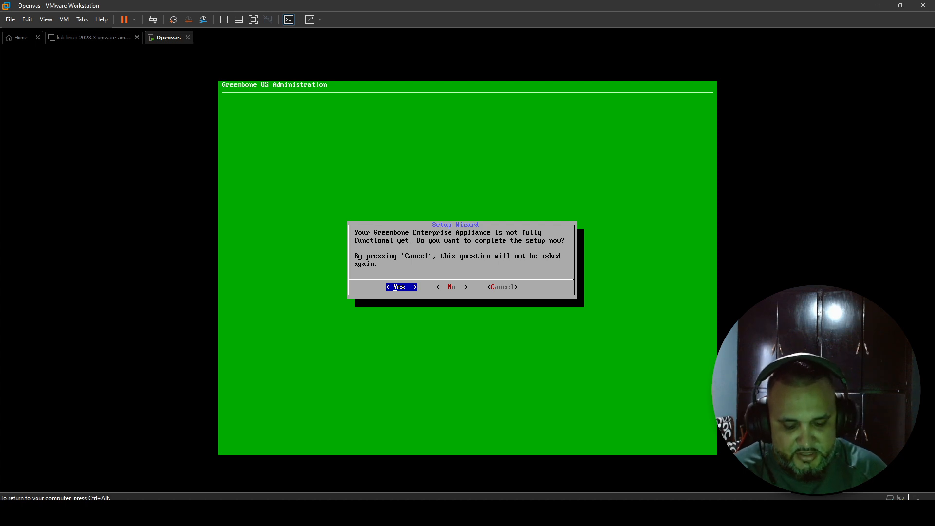
Start the appliance setup and a new global web admin; the empty-password attempt is rejected
{"action": "key", "text": "Return"}
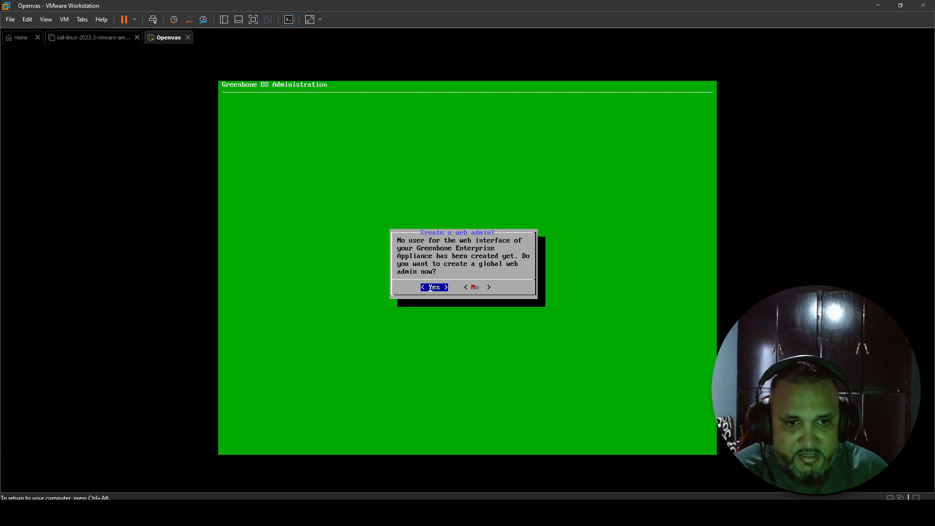
{"action": "key", "text": "Return"}
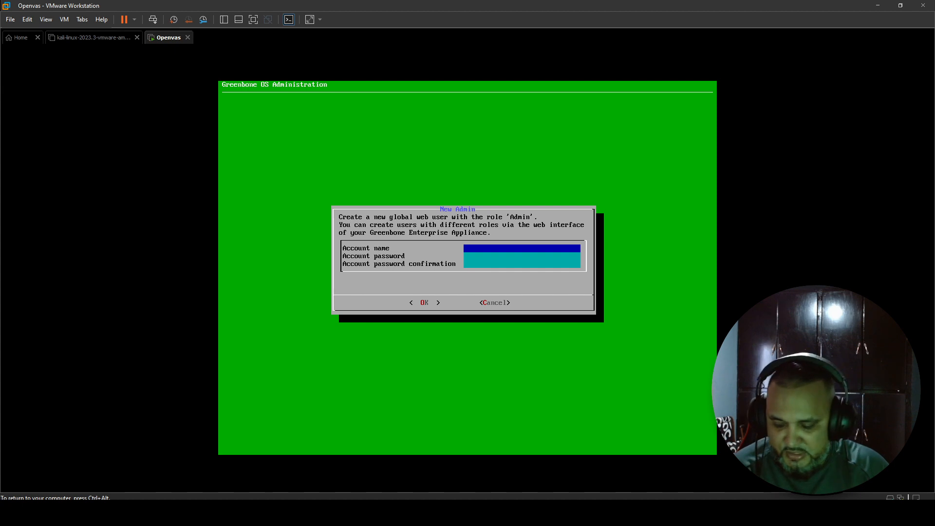
{"action": "type", "text": "admin"}
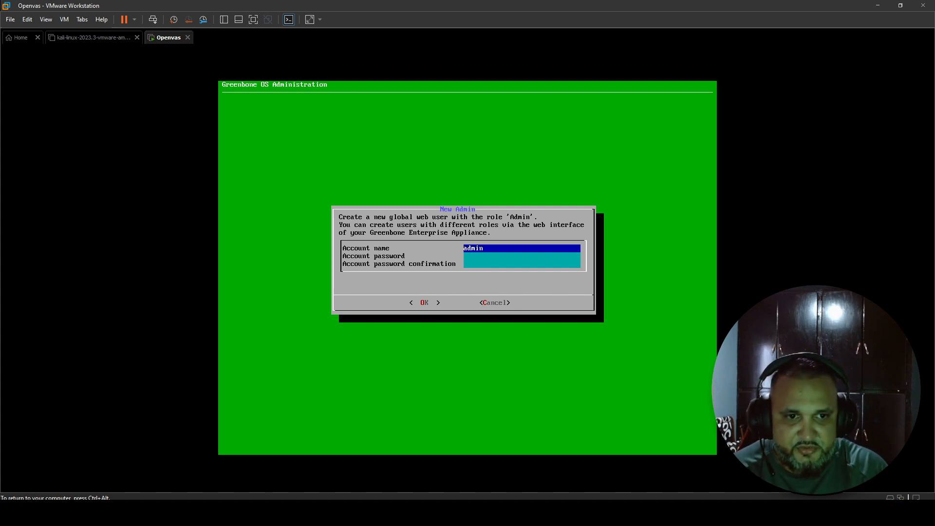
{"action": "key", "text": "Tab"}
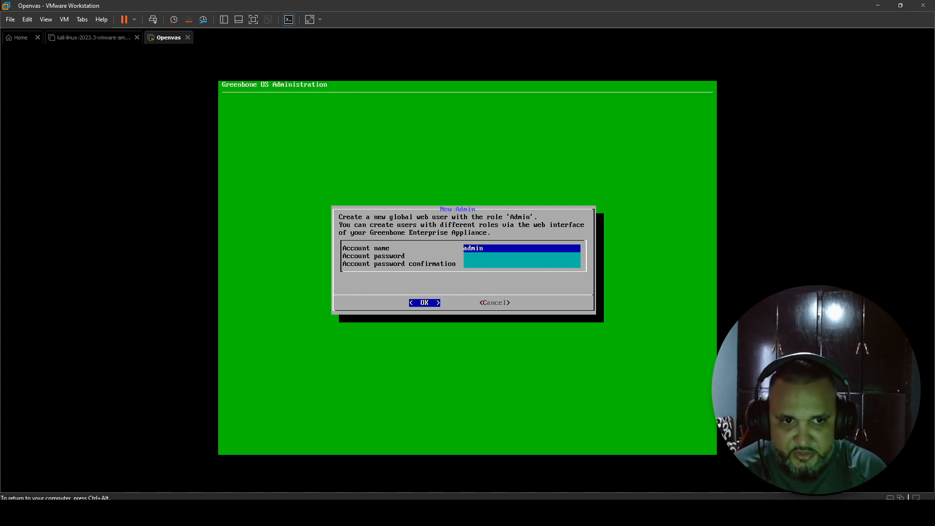
{"action": "key", "text": "Tab"}
{"action": "key", "text": "Tab"}
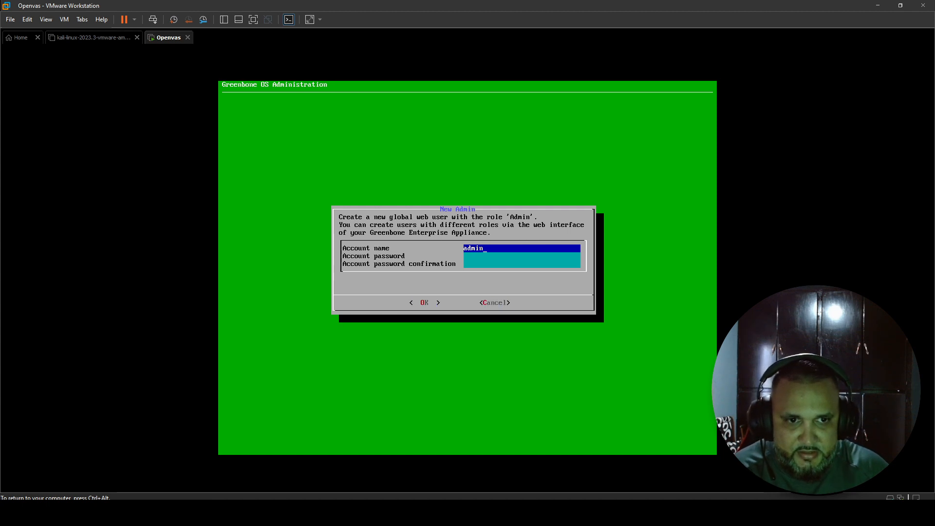
{"action": "key", "text": "Return"}
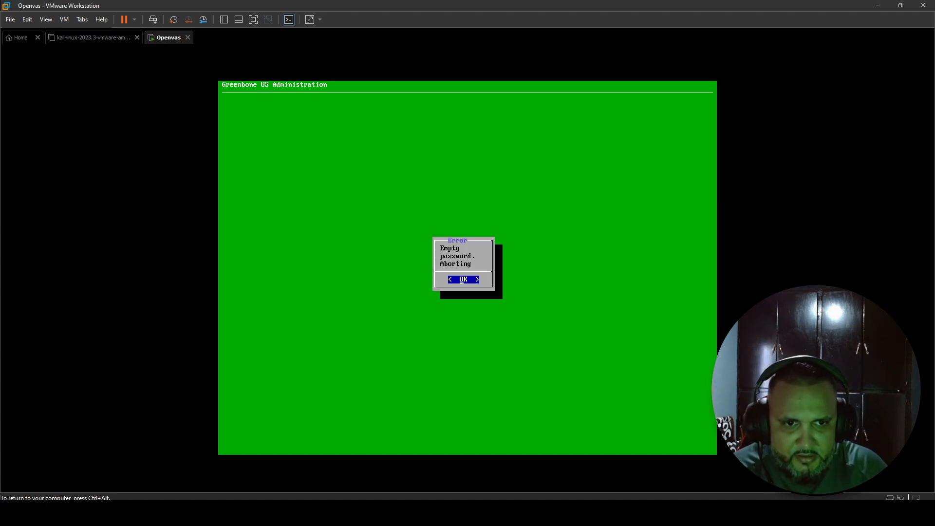
{"action": "key", "text": "Return"}
Enter the admin account name and confirmed password, then create the user
{"action": "type", "text": "admin"}
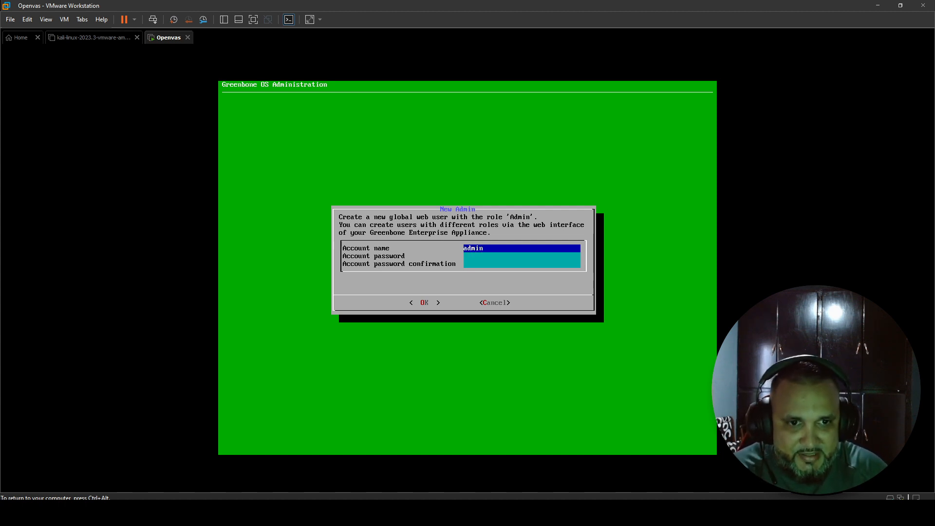
{"action": "key", "text": "Down"}
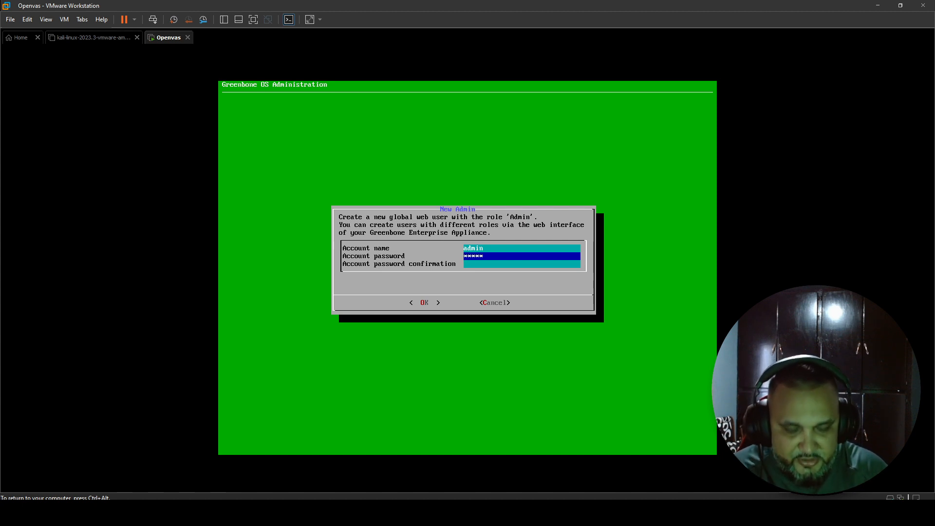
{"action": "key", "text": "Down"}
{"action": "type", "text": "*****"}
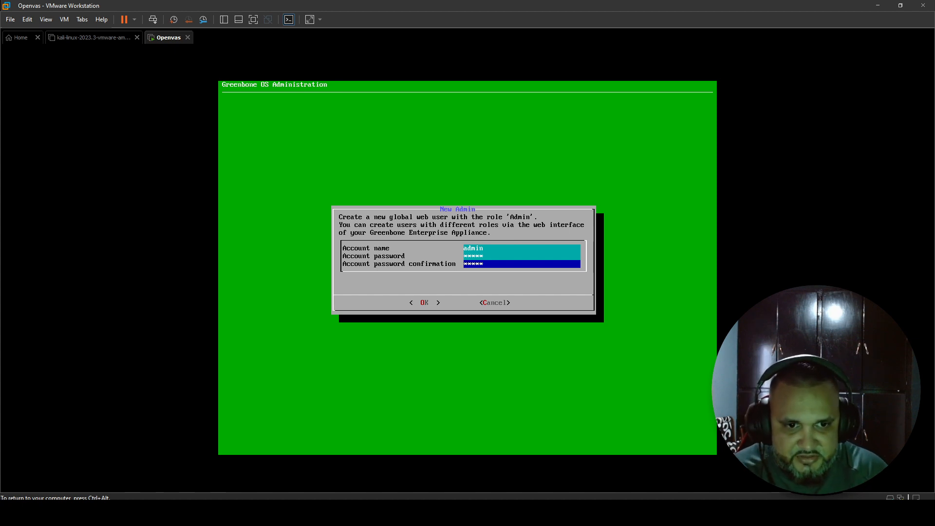
{"action": "key", "text": "Down"}
{"action": "key", "text": "Down"}
{"action": "key", "text": "Down"}
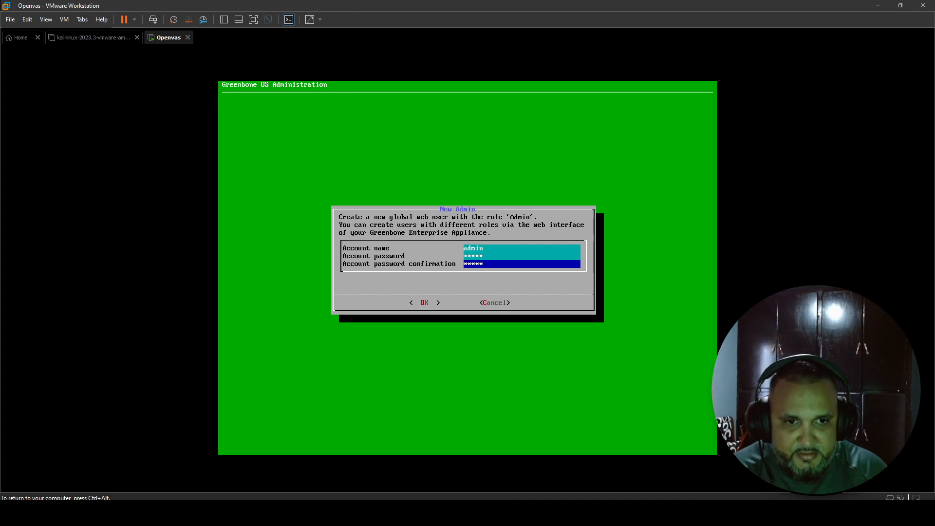
{"action": "key", "text": "Tab"}
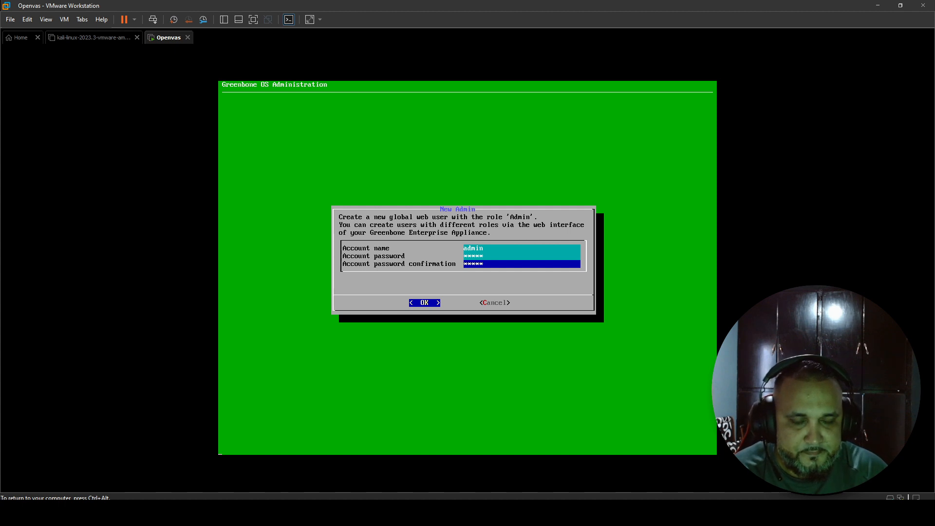
{"action": "key", "text": "Return"}
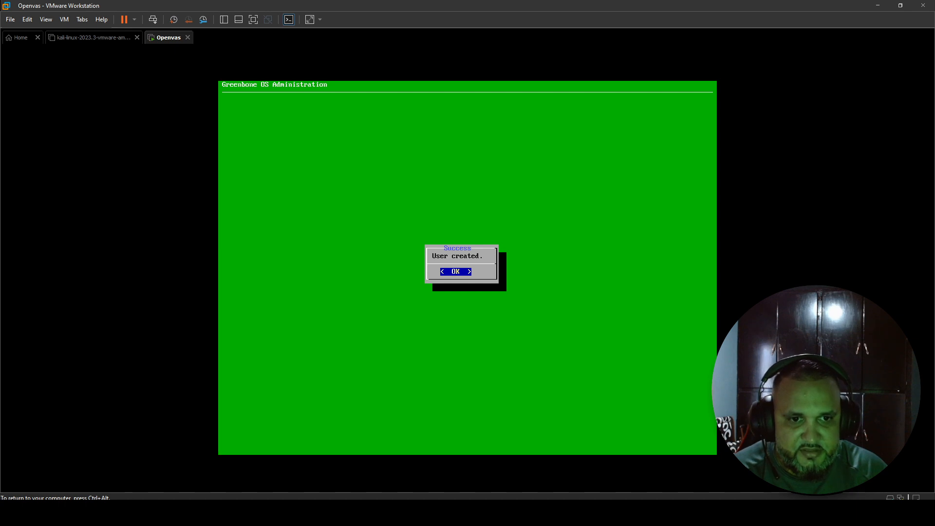
{"action": "key", "text": "Return"}
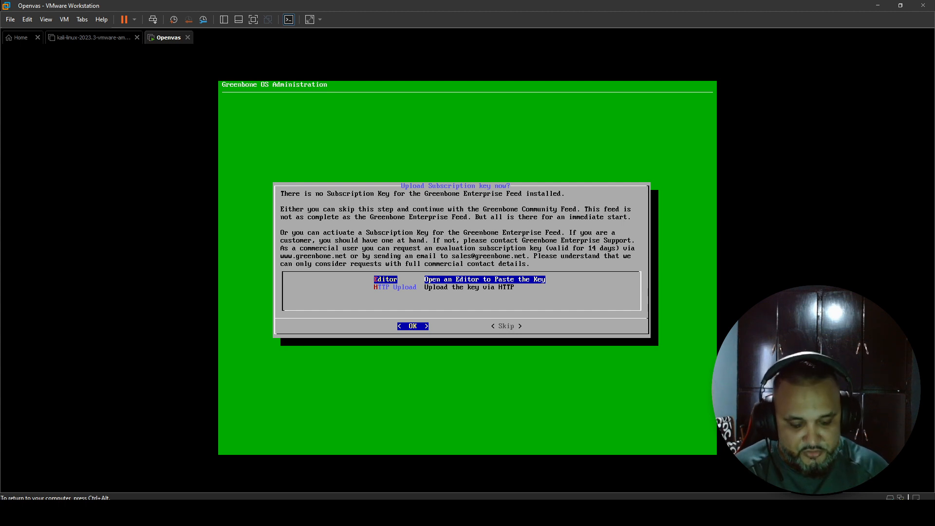
Skip the subscription key upload and dismiss the outdated-feed selfcheck warning
{"action": "key", "text": "Tab"}
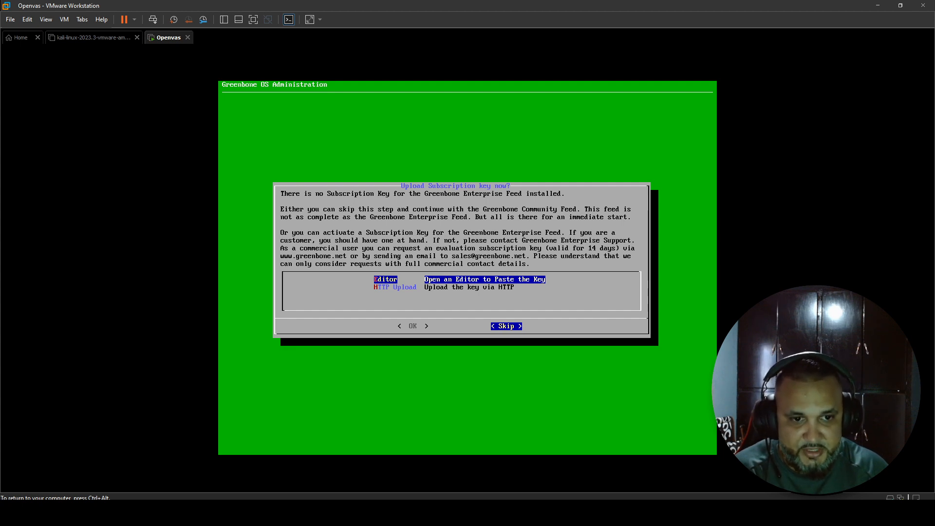
{"action": "key", "text": "Return"}
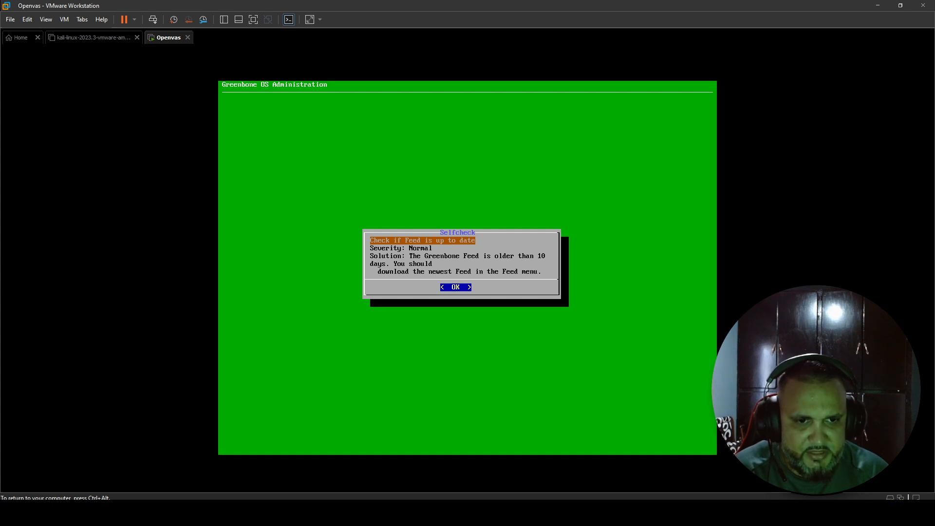
{"action": "key", "text": "Return"}
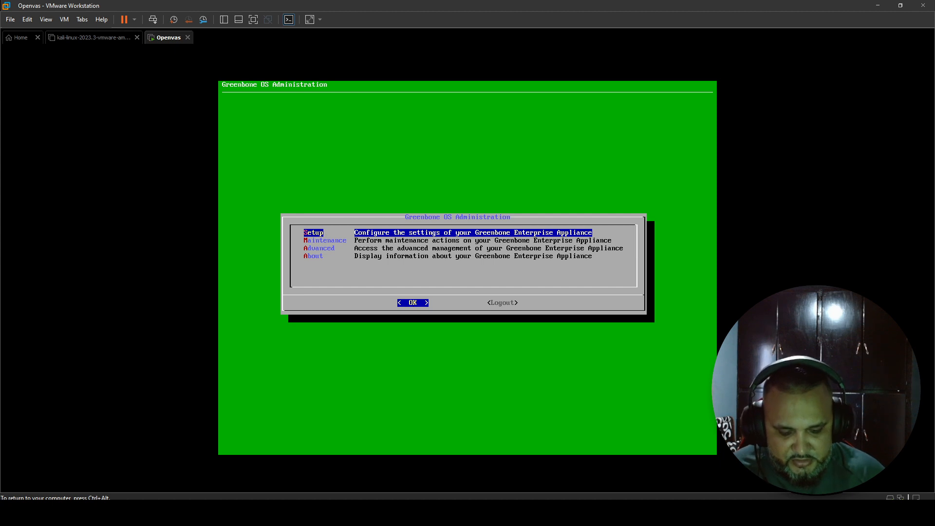
Open the About entry in the Greenbone OS Administration menu
{"action": "key", "text": "Down"}
{"action": "key", "text": "Up"}
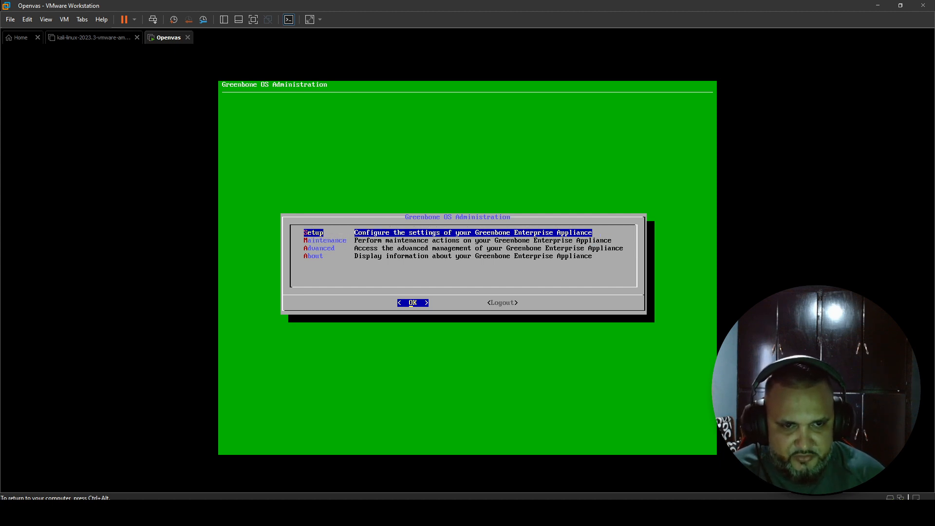
{"action": "key", "text": "Down"}
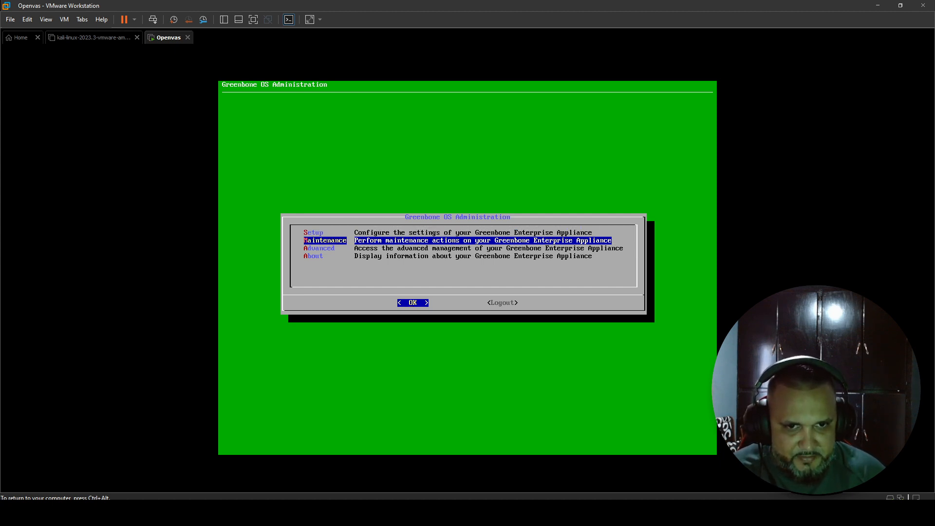
{"action": "key", "text": "Down"}
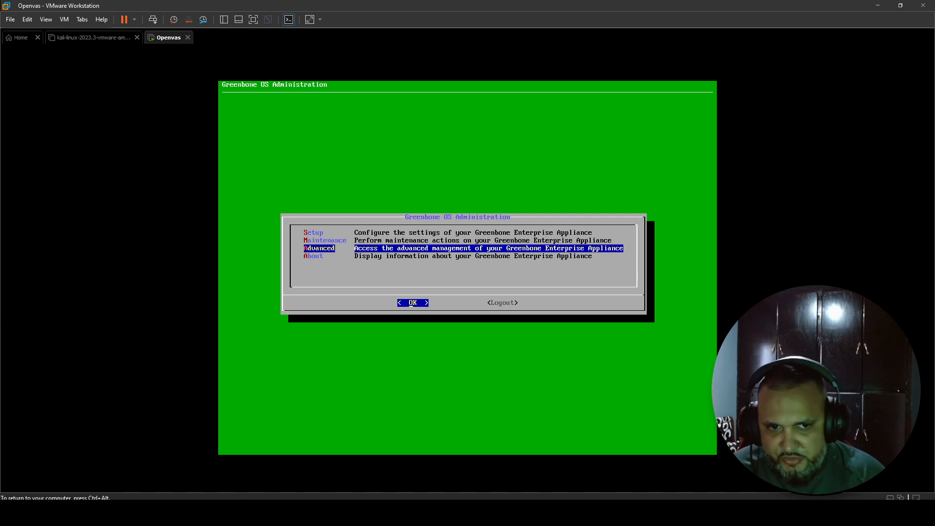
{"action": "key", "text": "Down"}
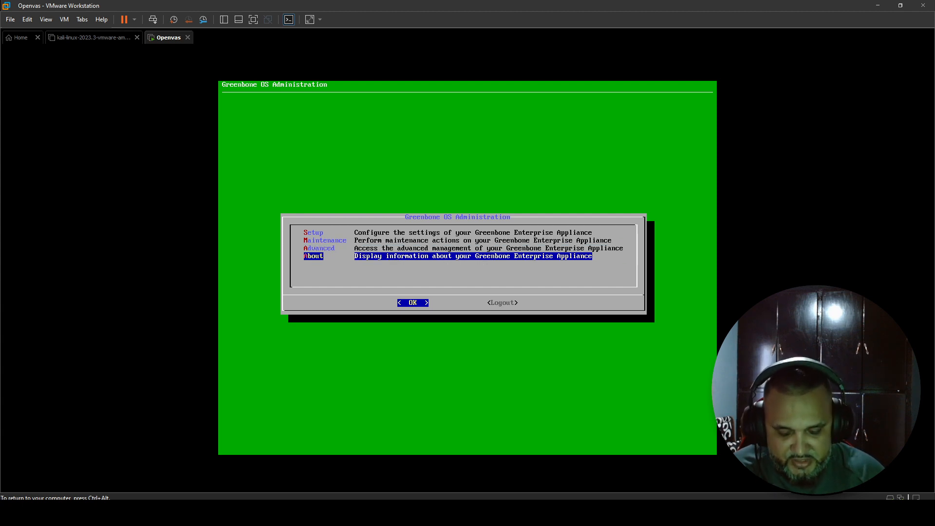
{"action": "key", "text": "Return"}
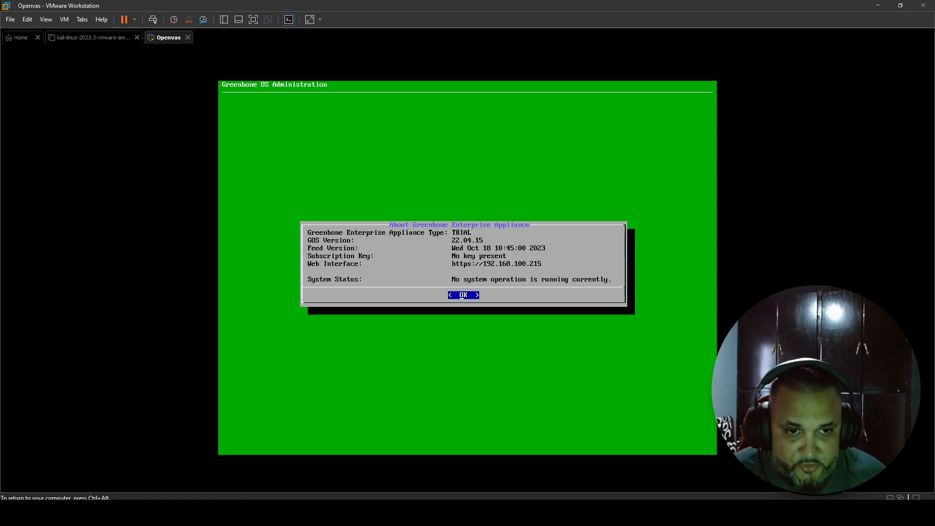
{"action": "key", "text": "Num_Lock"}
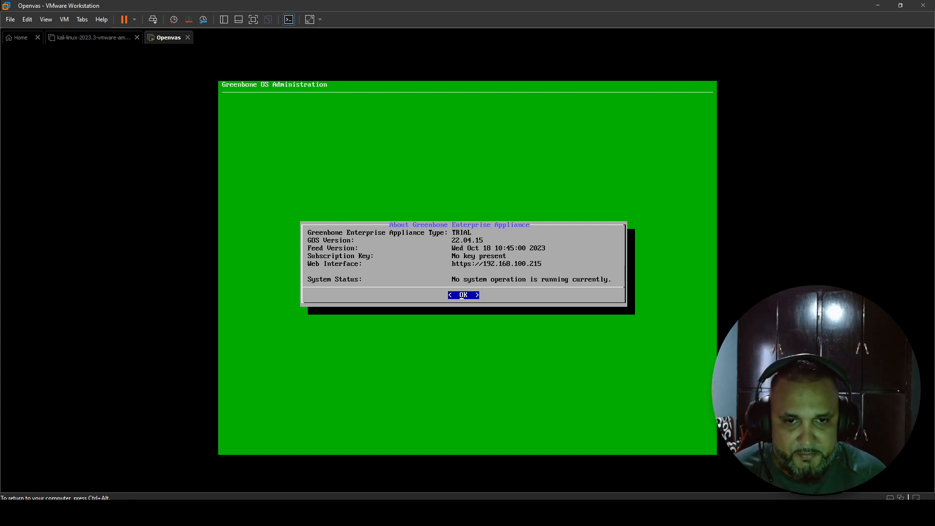
Release input from the VM and bring Firefox over the virtual machine
{"action": "key", "text": "ctrl+alt"}
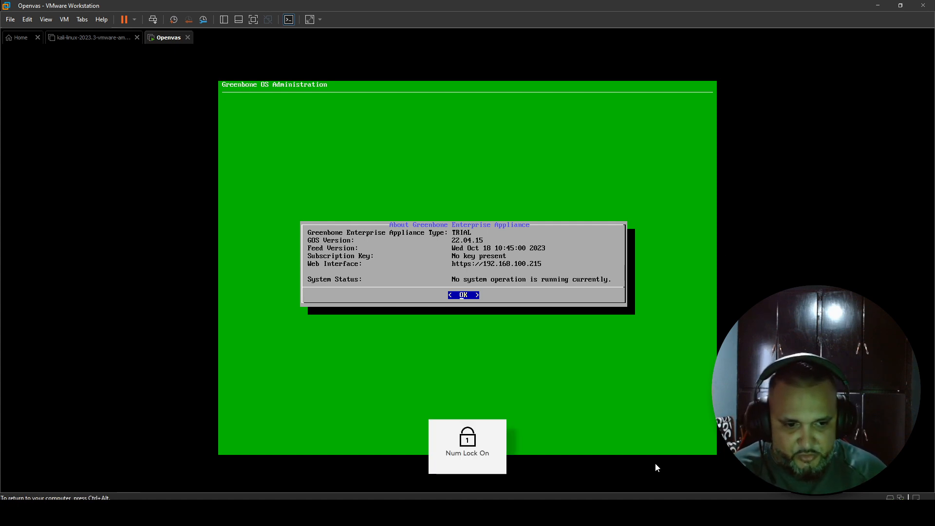
{"action": "left_click", "coordinate": [533, 513]}
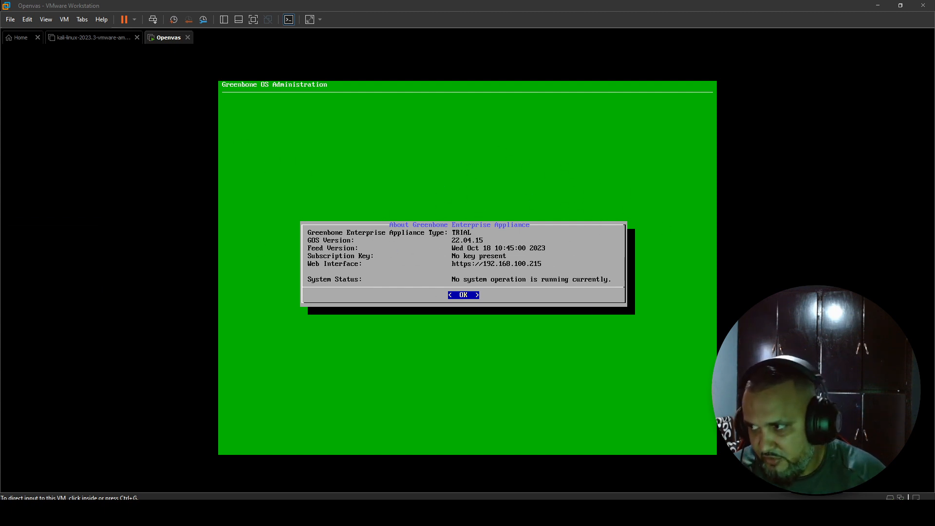
{"action": "left_click_drag", "start_coordinate": [0, 209], "coordinate": [557, 112]}
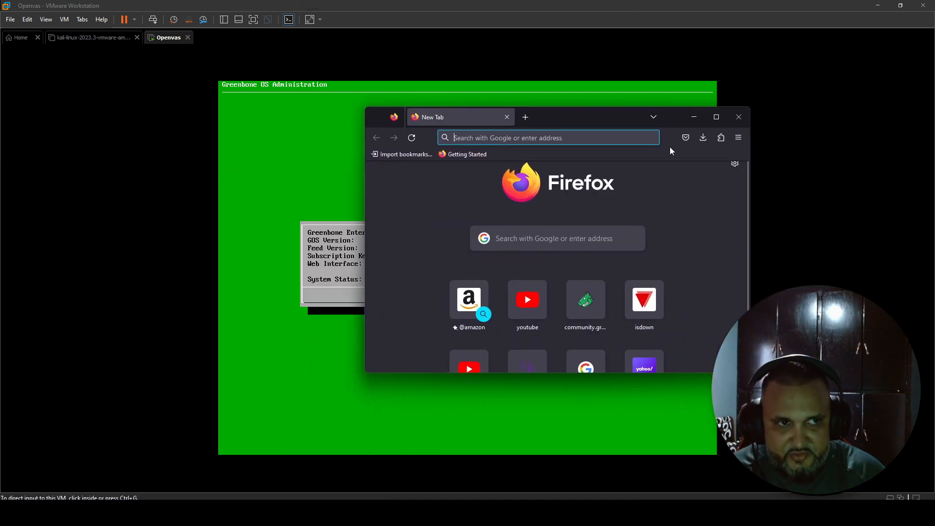
Maximize Firefox, load 192.168.100.215, and accept the self-signed certificate risk
{"action": "left_click_drag", "start_coordinate": [617, 119], "coordinate": [613, 144]}
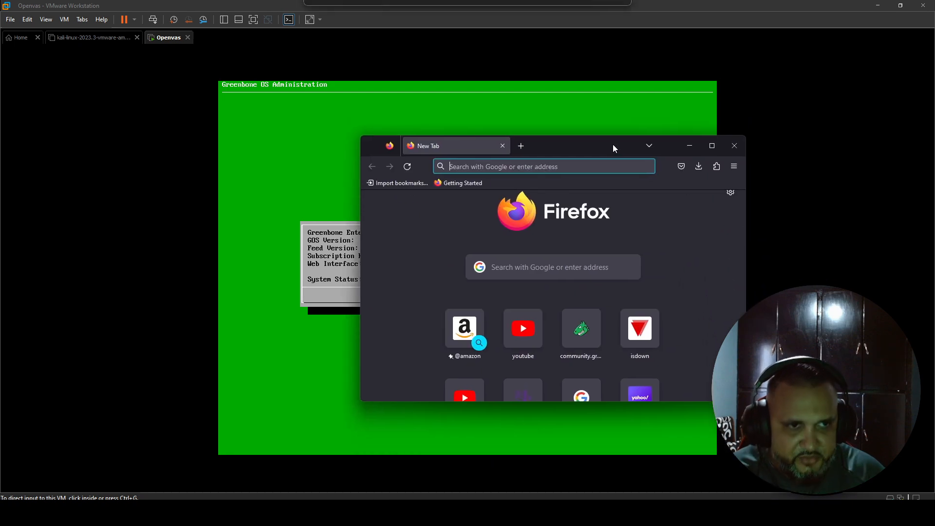
{"action": "left_click", "coordinate": [712, 147]}
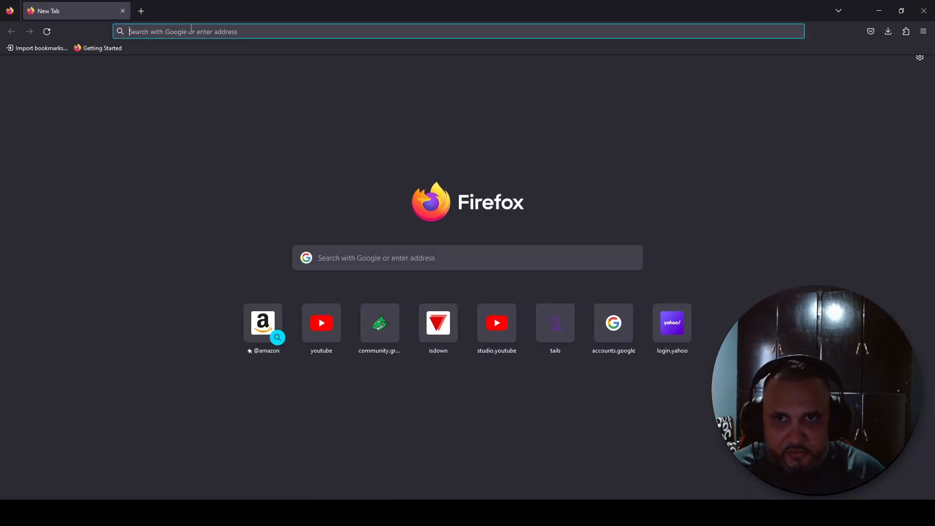
{"action": "type", "text": "192"}
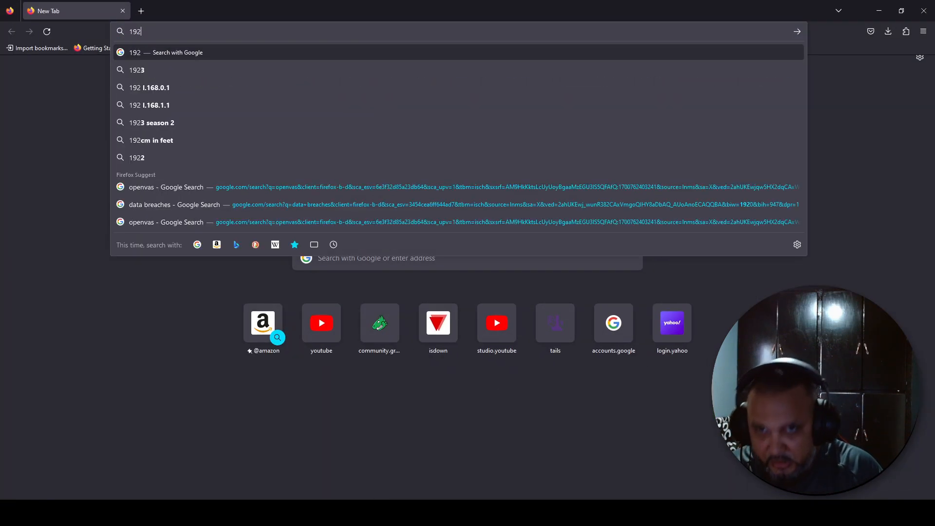
{"action": "type", "text": ".168"}
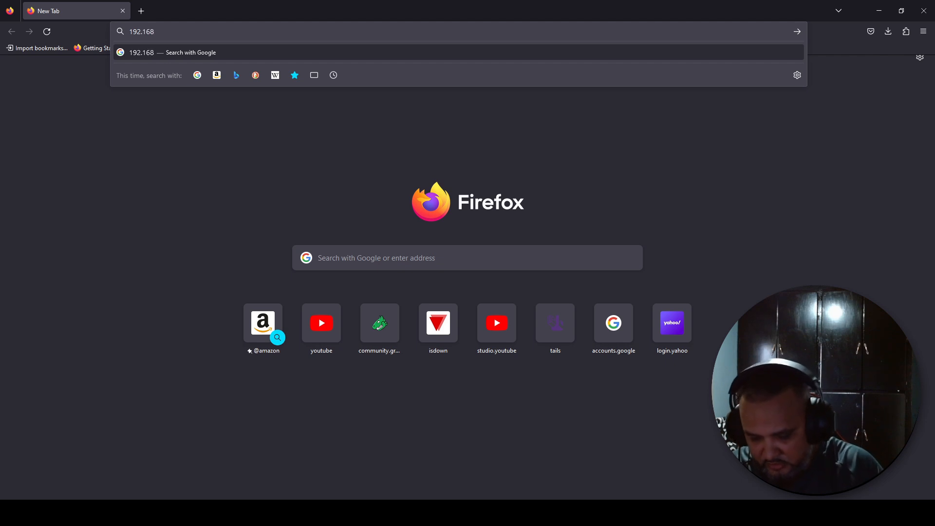
{"action": "type", "text": ".100.215"}
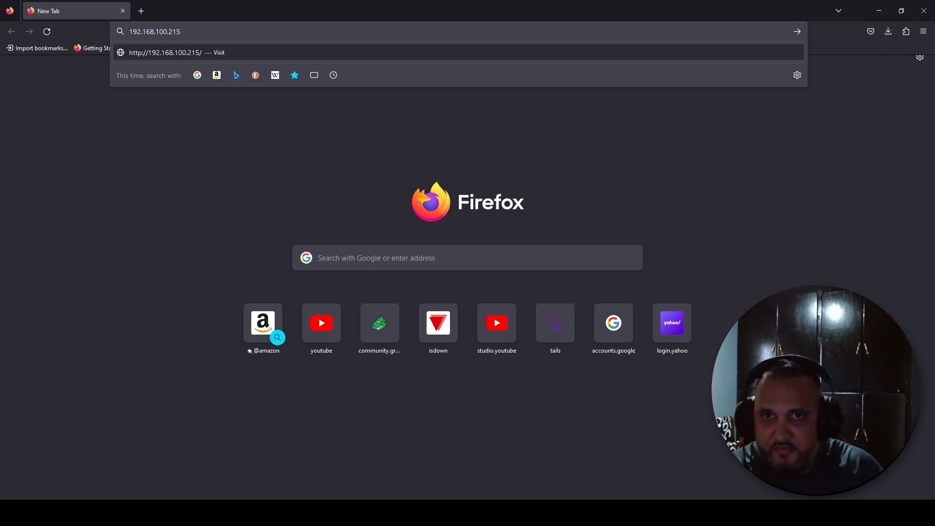
{"action": "key", "text": "Return"}
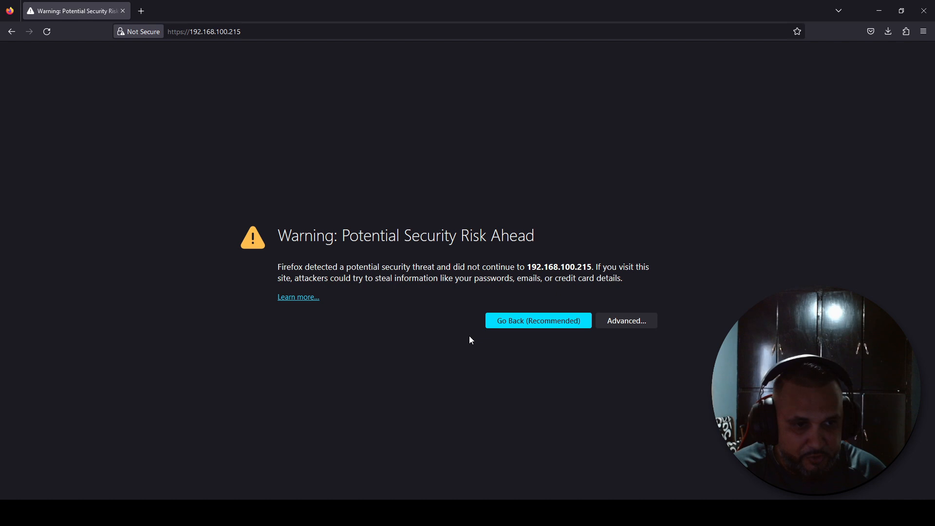
{"action": "left_click", "coordinate": [628, 321]}
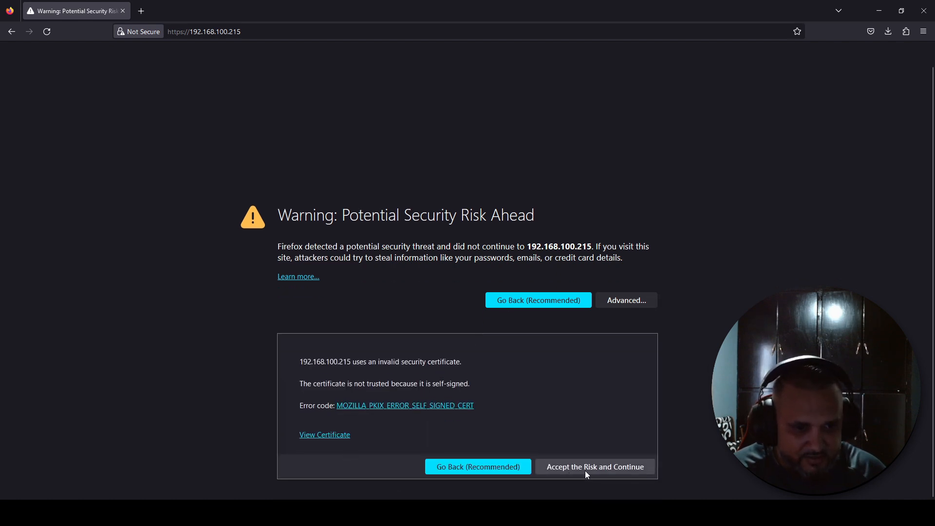
{"action": "left_click", "coordinate": [592, 468]}
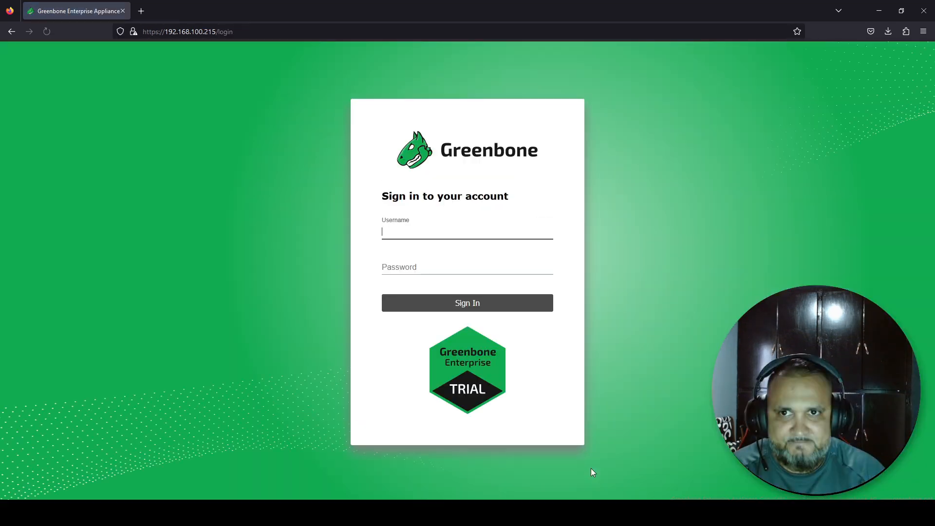
Sign in with the admin username and password, declining to save the login in Firefox
{"action": "left_click", "coordinate": [424, 234]}
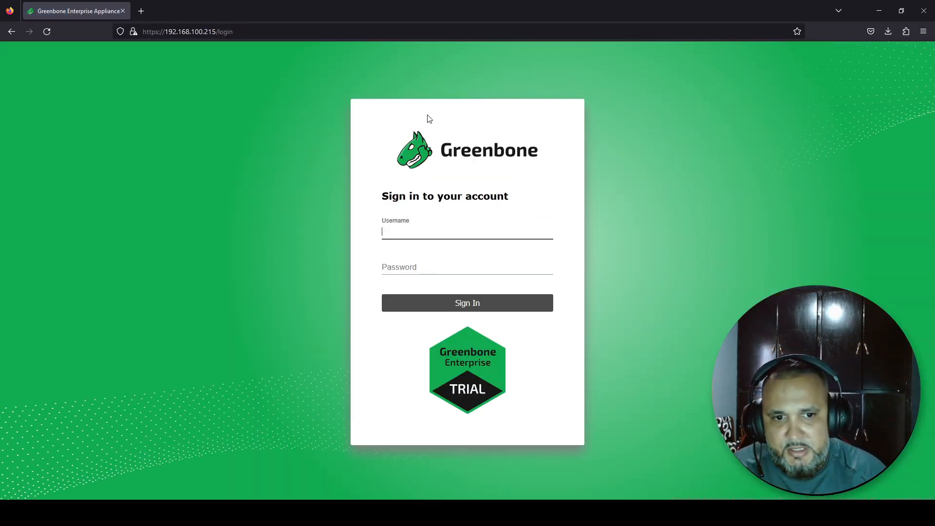
{"action": "left_click", "coordinate": [415, 230]}
{"action": "type", "text": "admin"}
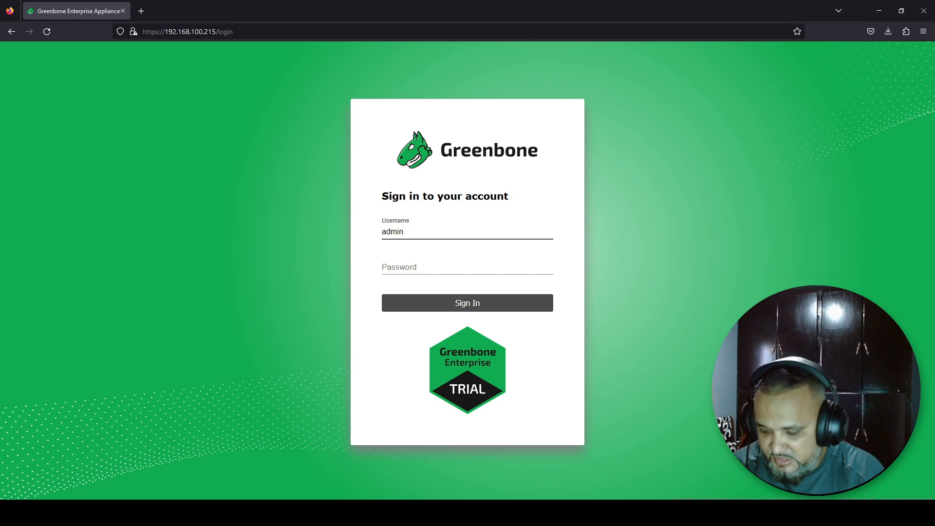
{"action": "key", "text": "Tab"}
{"action": "type", "text": "*"}
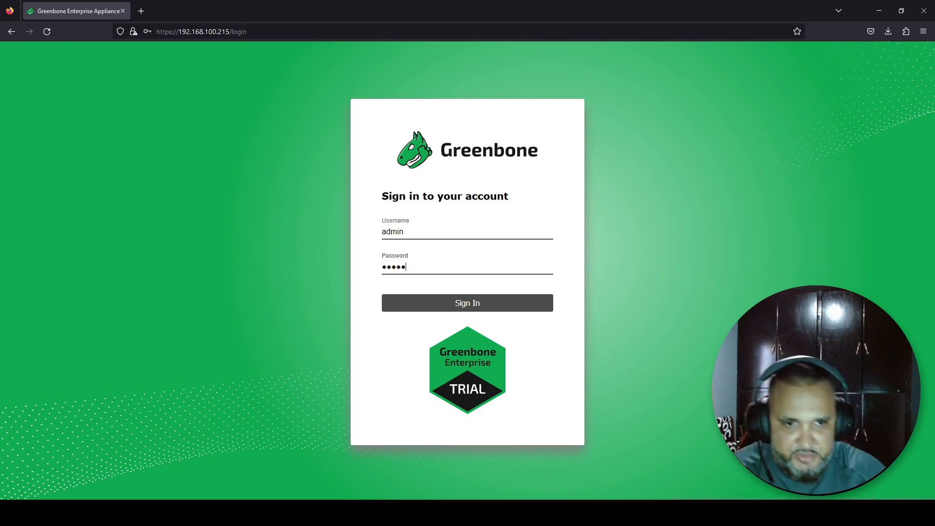
{"action": "left_click", "coordinate": [460, 304]}
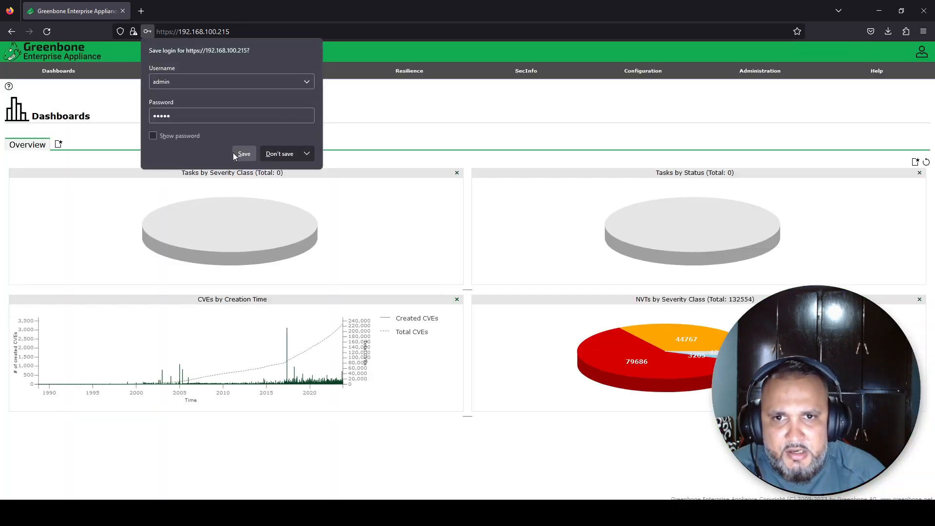
{"action": "left_click", "coordinate": [270, 158]}
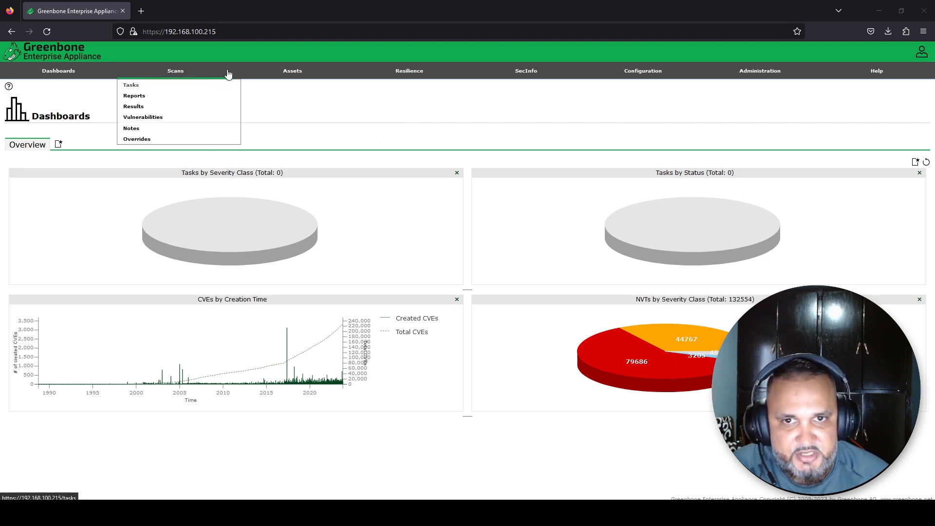
Go to Administration > Users to list the appliance's user accounts
{"action": "mouse_move", "coordinate": [620, 73]}
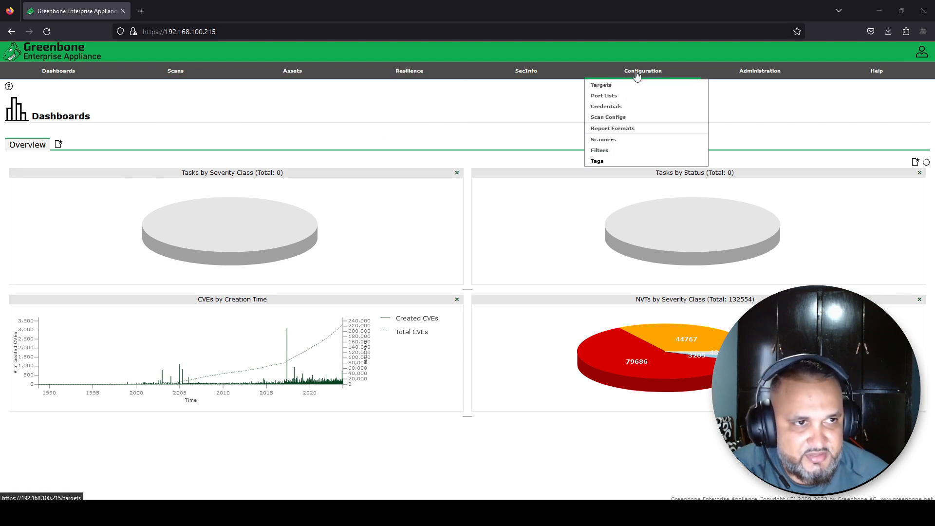
{"action": "left_click", "coordinate": [758, 72]}
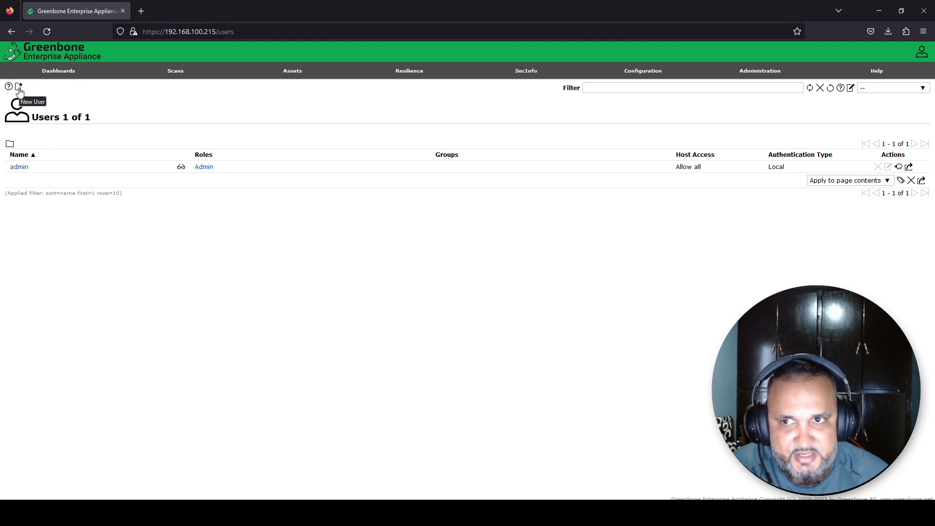
{"action": "left_click", "coordinate": [20, 88]}
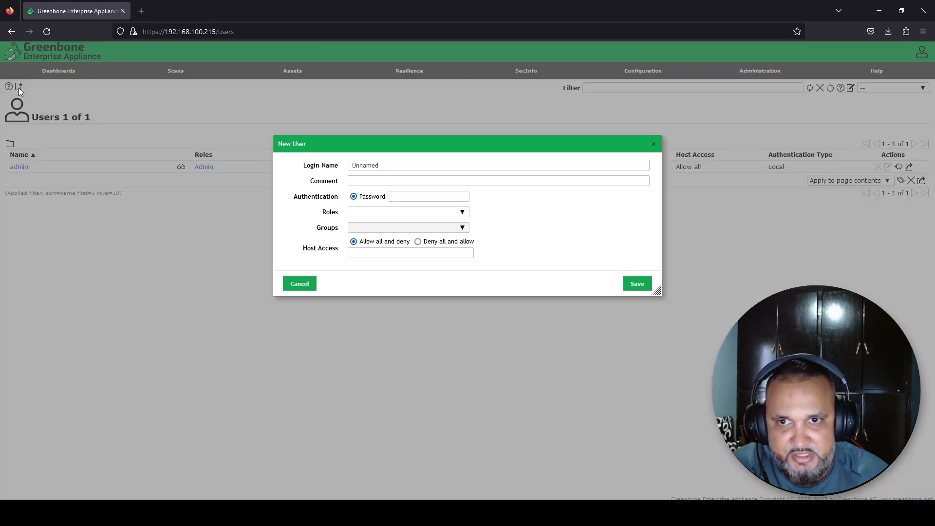
{"action": "left_click", "coordinate": [464, 214]}
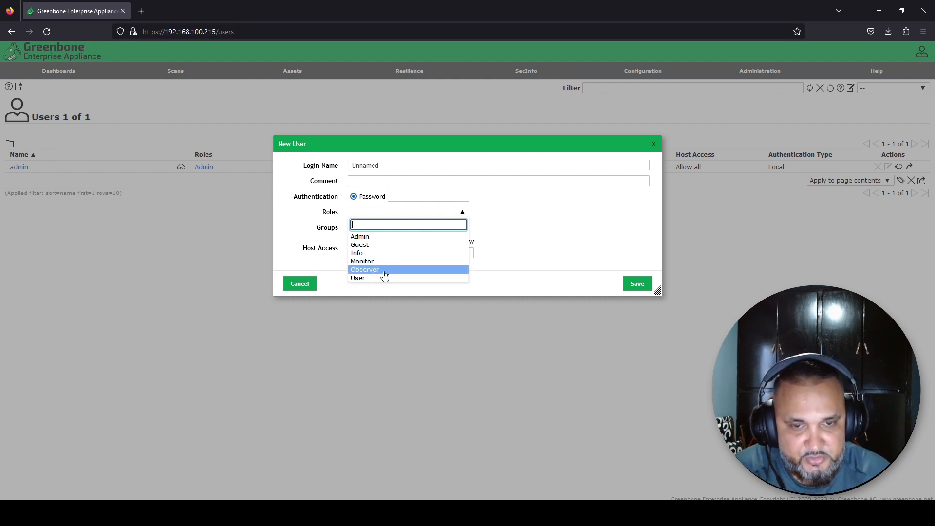
{"action": "left_click", "coordinate": [550, 244]}
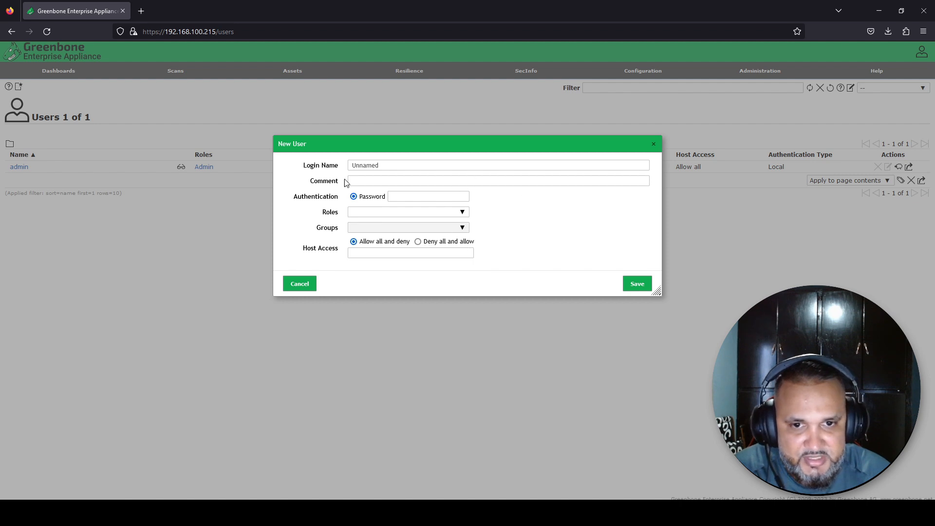
{"action": "left_click", "coordinate": [300, 284]}
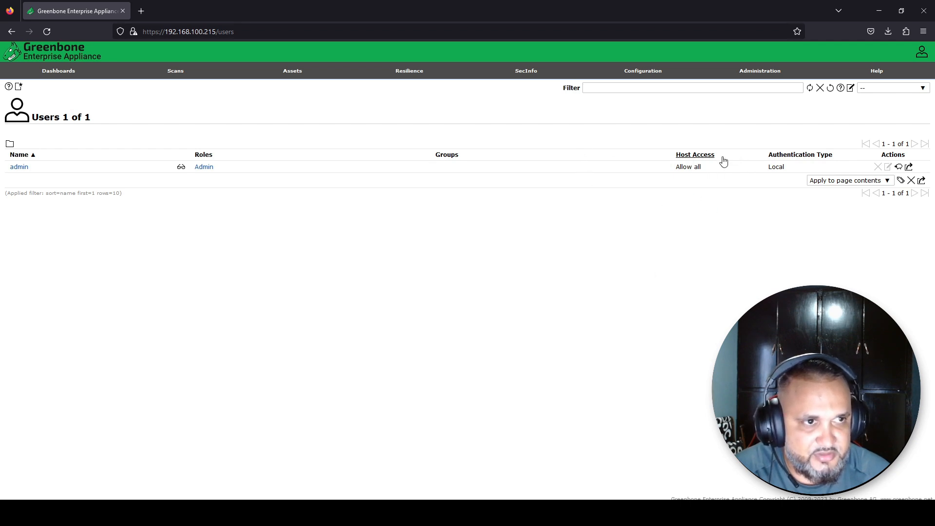
Check the empty Credentials list, then view the CVE and OpenVAS Default scanners
{"action": "mouse_move", "coordinate": [630, 73]}
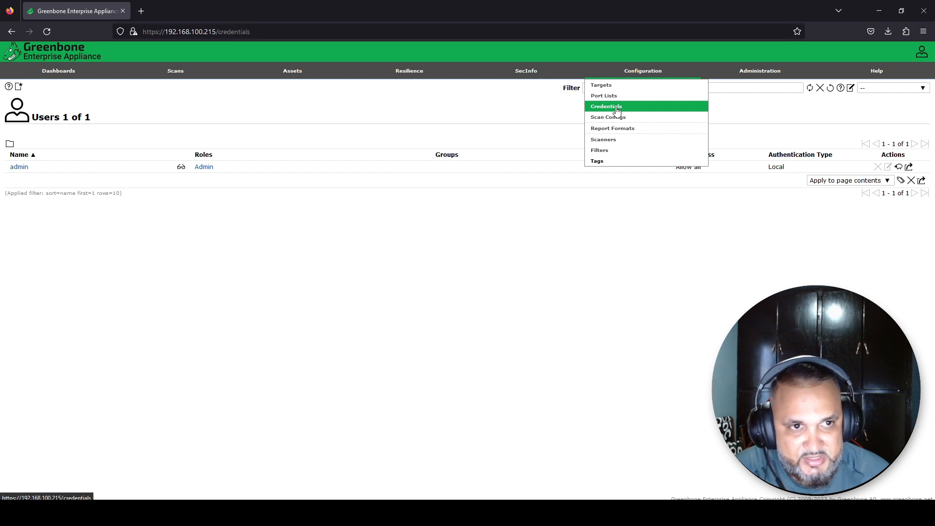
{"action": "left_click", "coordinate": [617, 110]}
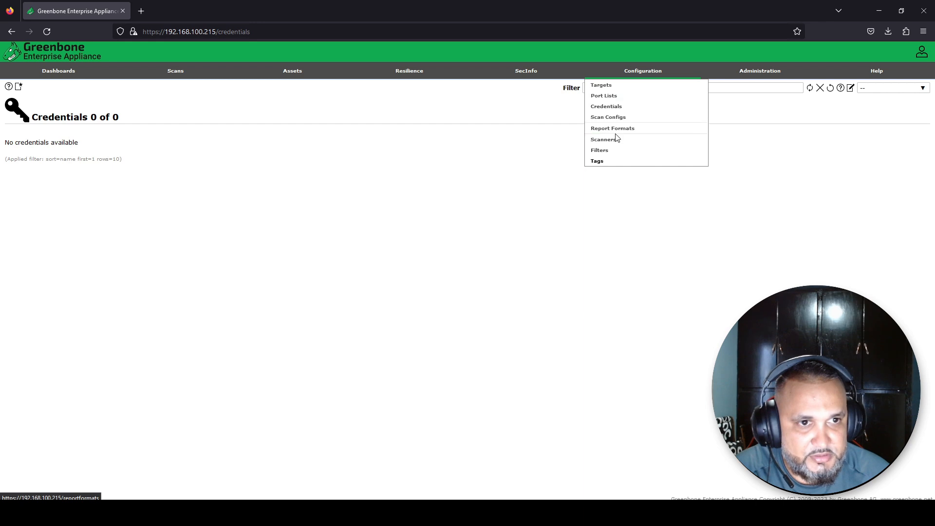
{"action": "left_click", "coordinate": [610, 141]}
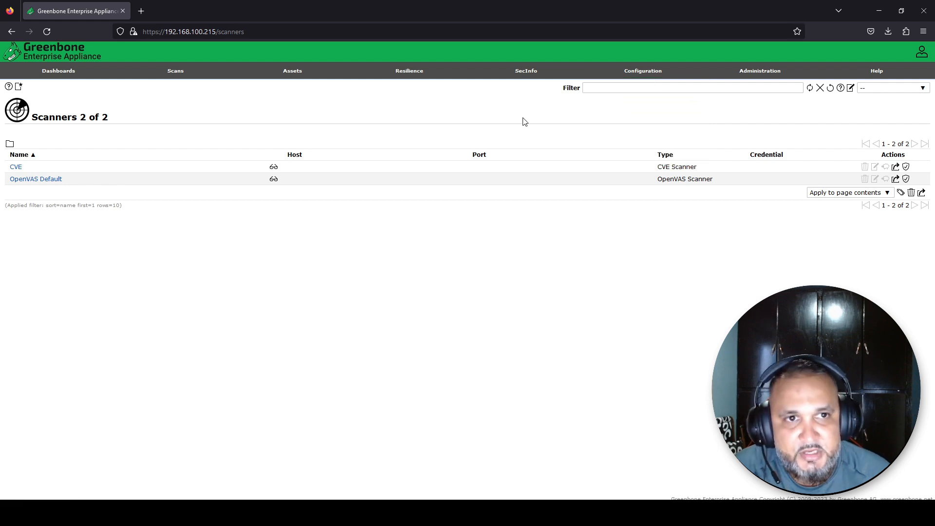
Open SecInfo > NVTs and browse the 132554 tests and their severity and family charts
{"action": "mouse_move", "coordinate": [531, 72]}
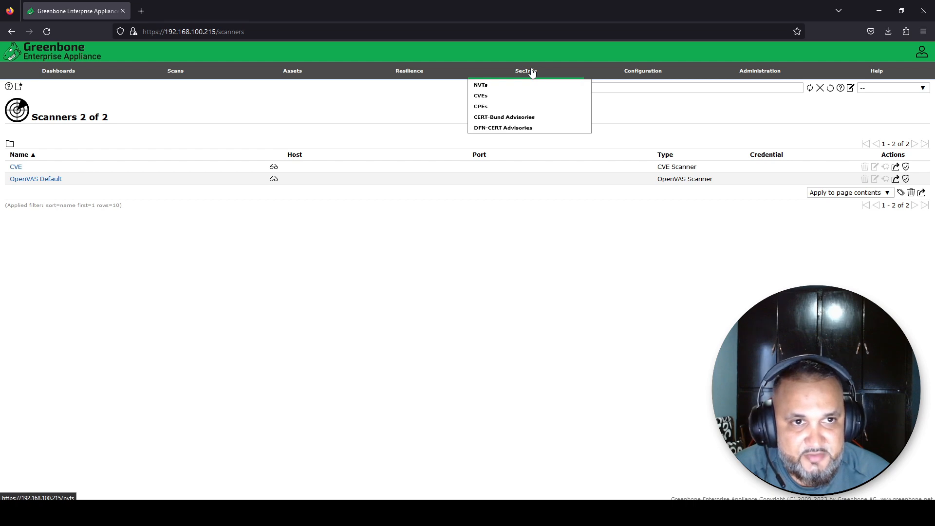
{"action": "left_click", "coordinate": [532, 72]}
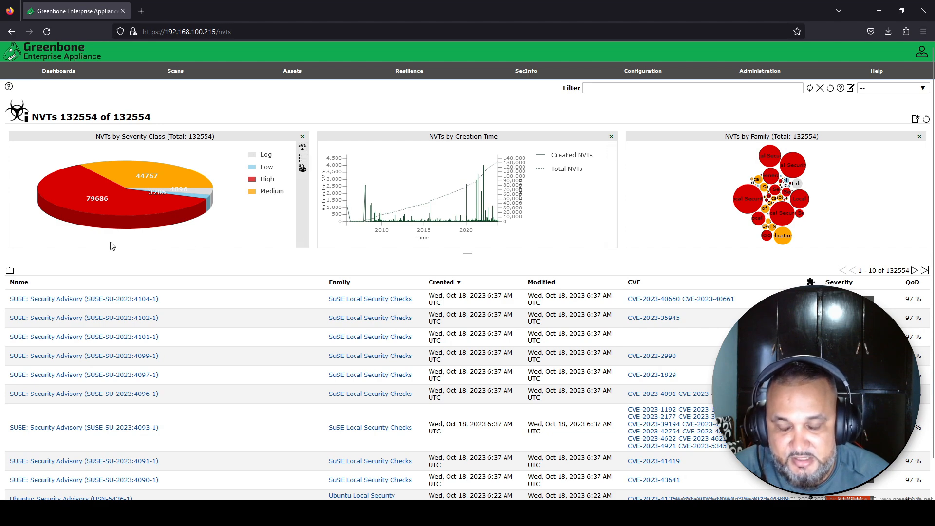
{"action": "scroll", "coordinate": [86, 246], "scroll_direction": "down", "scroll_amount": 2}
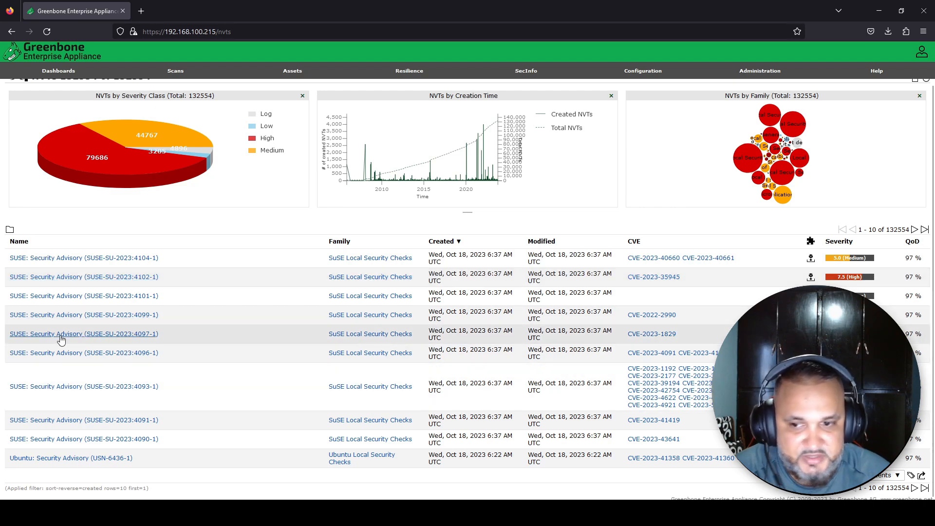
{"action": "scroll", "coordinate": [68, 334], "scroll_direction": "up", "scroll_amount": 2}
{"action": "scroll", "coordinate": [74, 330], "scroll_direction": "down", "scroll_amount": 1}
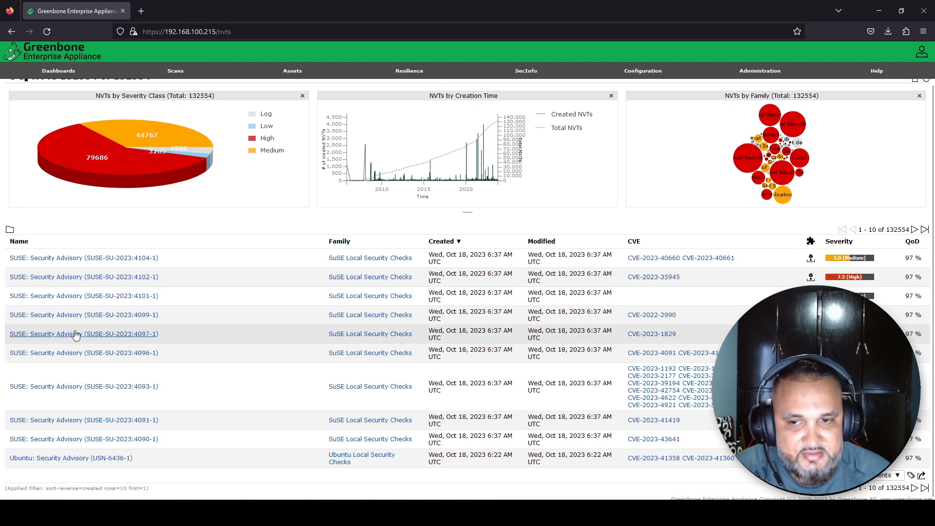
{"action": "scroll", "coordinate": [199, 263], "scroll_direction": "up", "scroll_amount": 1}
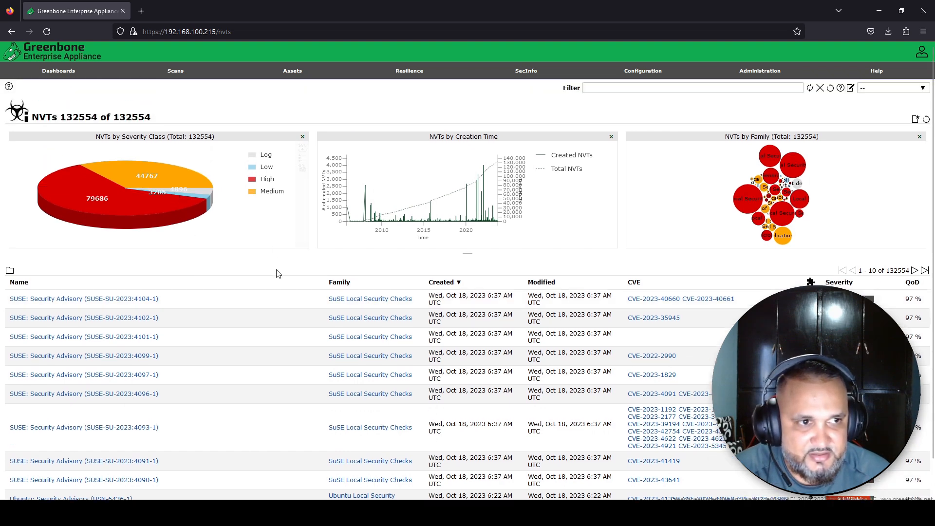
{"action": "scroll", "coordinate": [276, 271], "scroll_direction": "down", "scroll_amount": 1}
{"action": "scroll", "coordinate": [276, 273], "scroll_direction": "up", "scroll_amount": 1}
{"action": "mouse_move", "coordinate": [524, 75]}
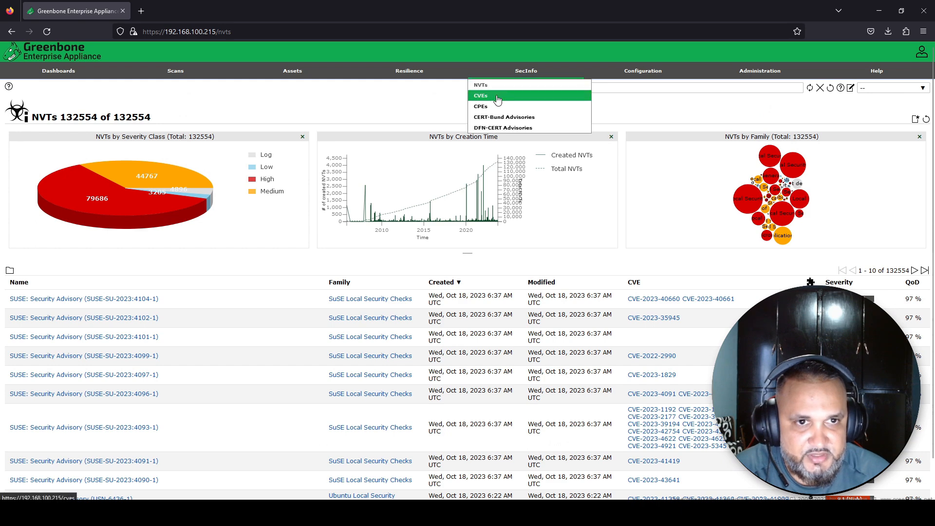
Look at the CVEs list, then the CPEs catalogue of 1229281 entries
{"action": "left_click", "coordinate": [493, 98]}
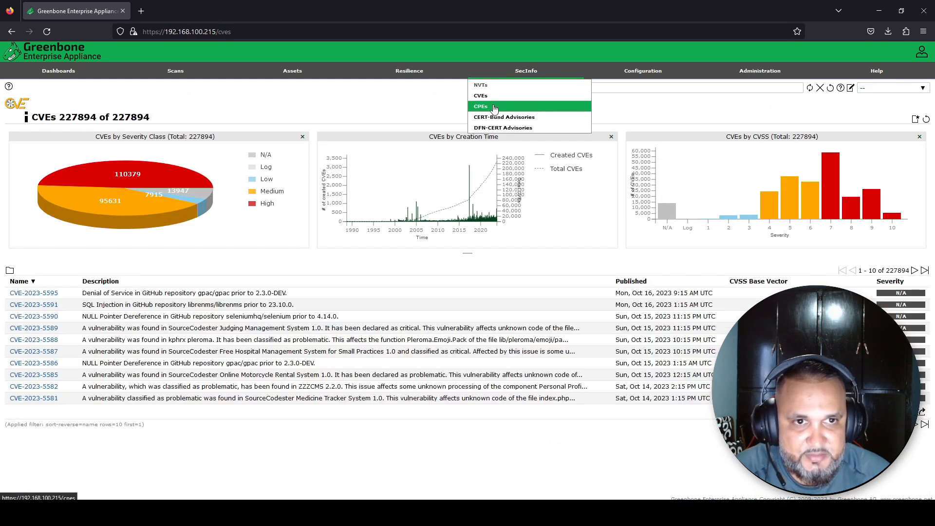
{"action": "left_click", "coordinate": [494, 106]}
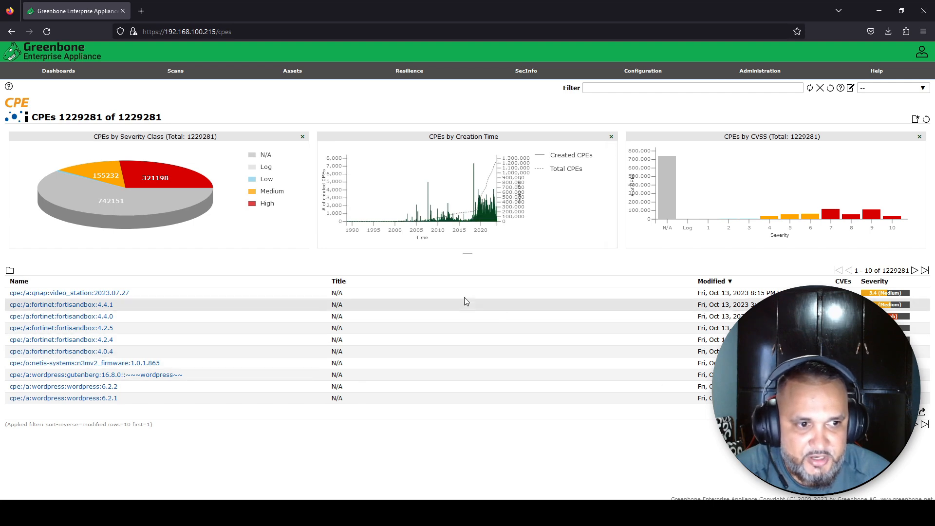
{"action": "mouse_move", "coordinate": [432, 79]}
{"action": "mouse_move", "coordinate": [521, 83]}
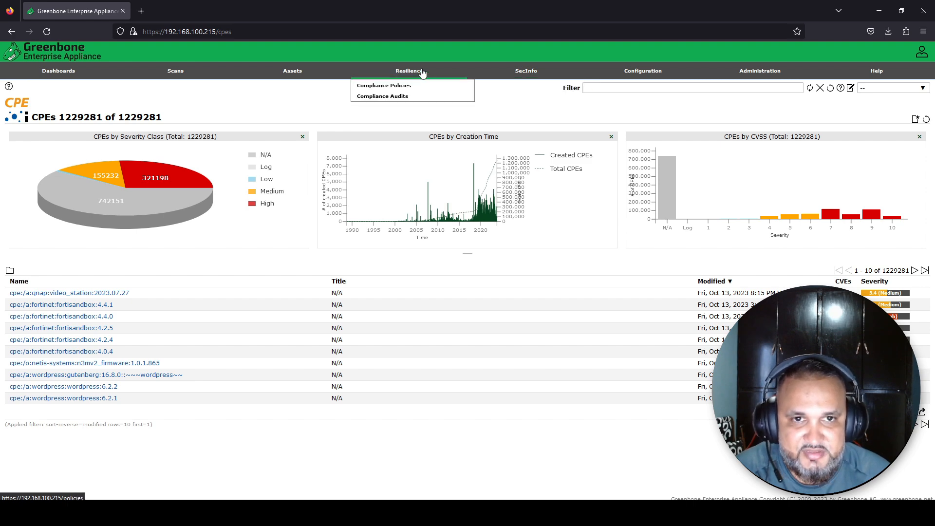
Visit Compliance Policies, Compliance Audits, Hosts, Operating Systems and the empty TLS Certificates page
{"action": "left_click", "coordinate": [409, 89]}
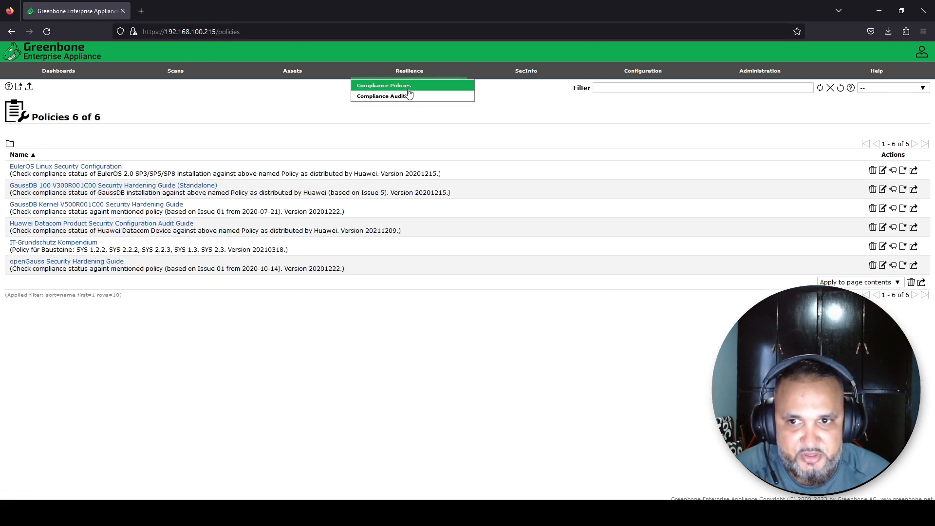
{"action": "left_click", "coordinate": [404, 97]}
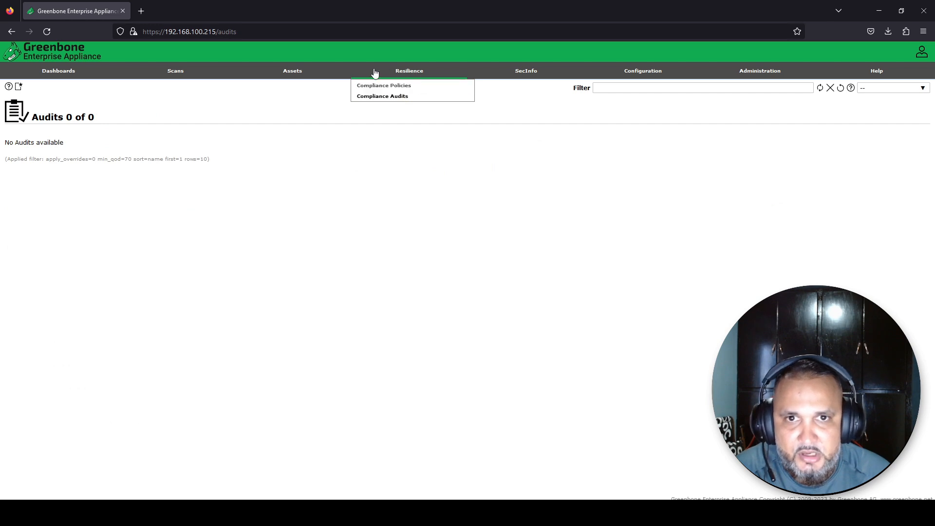
{"action": "mouse_move", "coordinate": [302, 78]}
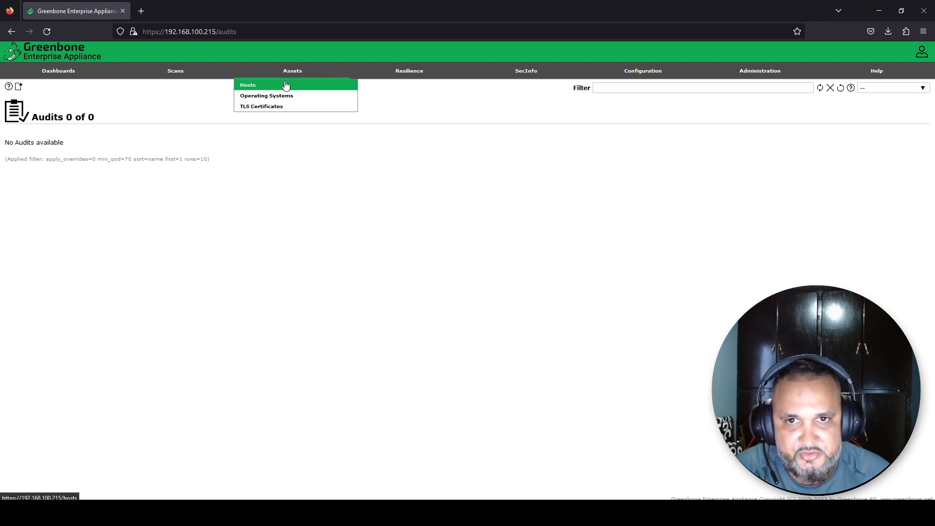
{"action": "left_click", "coordinate": [286, 85]}
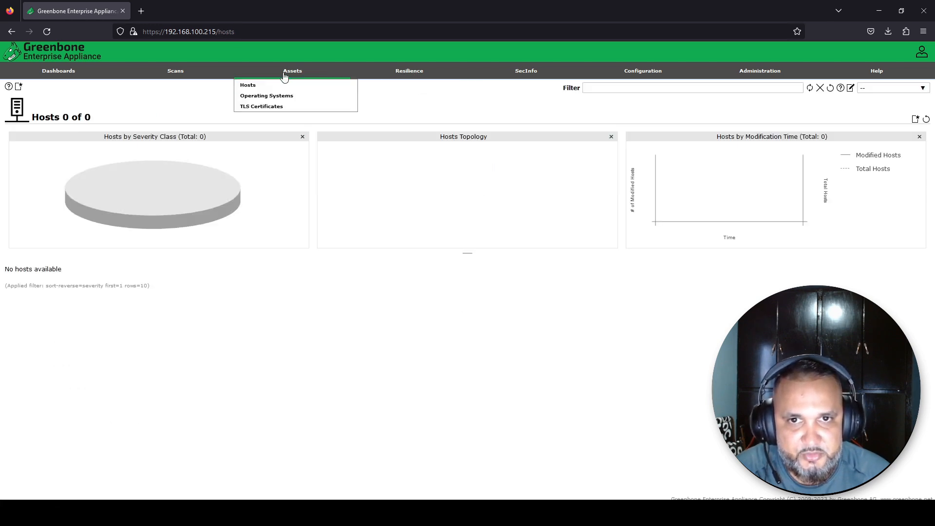
{"action": "left_click", "coordinate": [277, 100]}
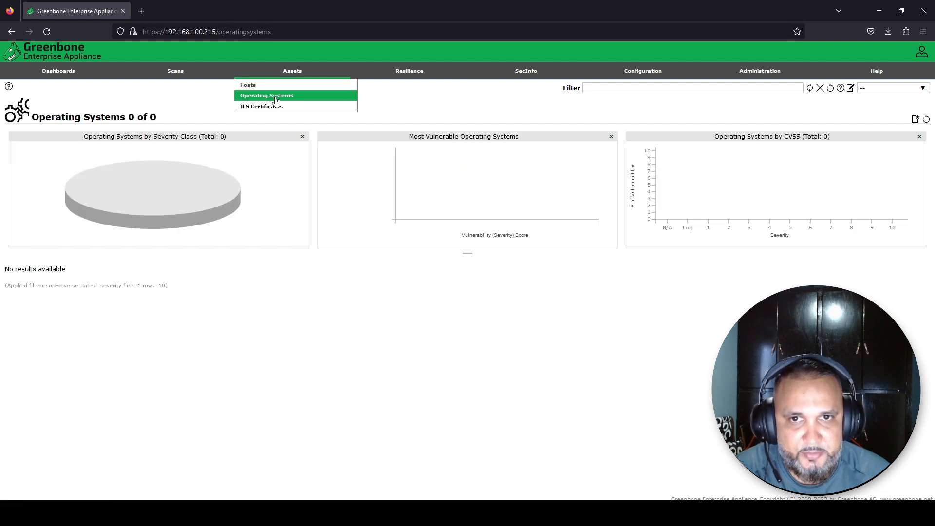
{"action": "left_click", "coordinate": [270, 113]}
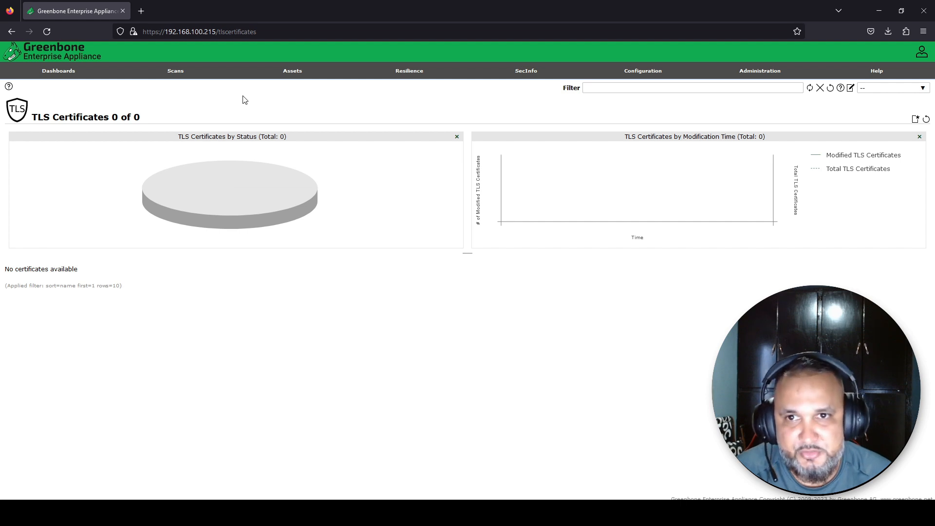
{"action": "mouse_move", "coordinate": [175, 72]}
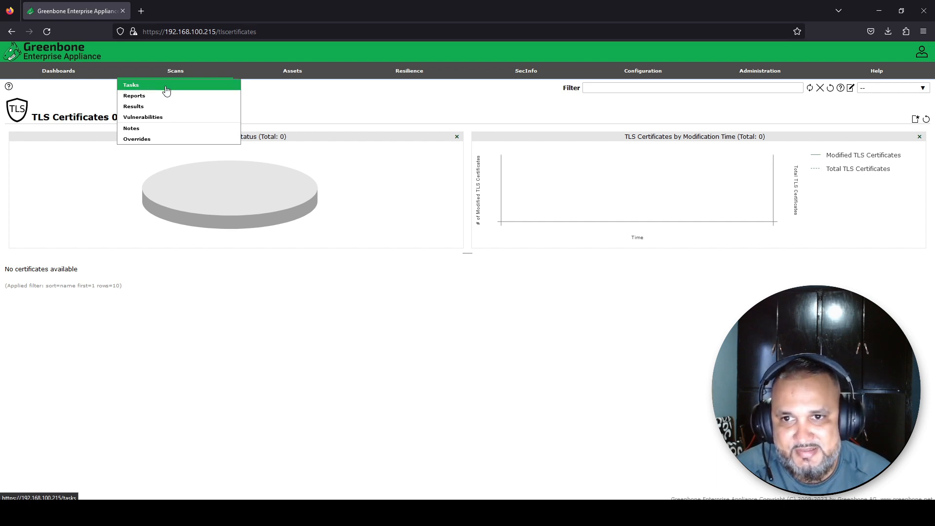
{"action": "left_click", "coordinate": [166, 91]}
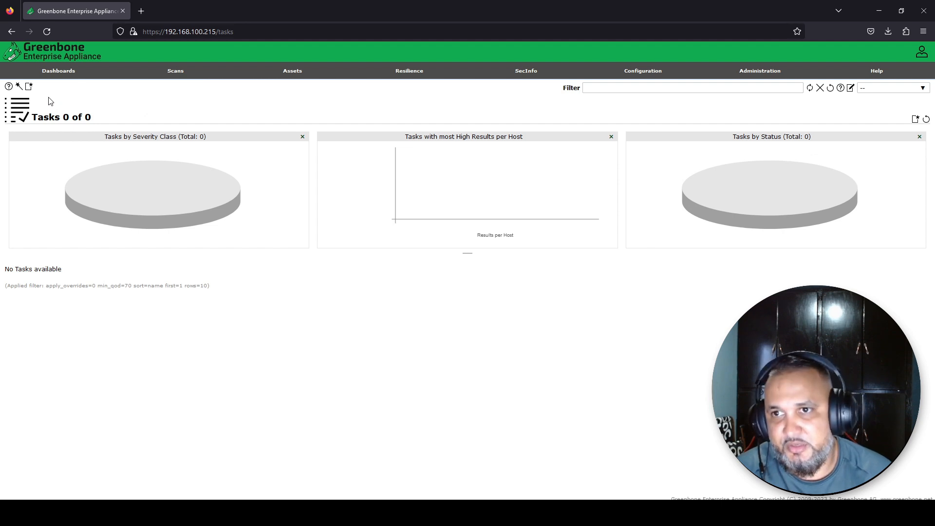
{"action": "mouse_move", "coordinate": [30, 88]}
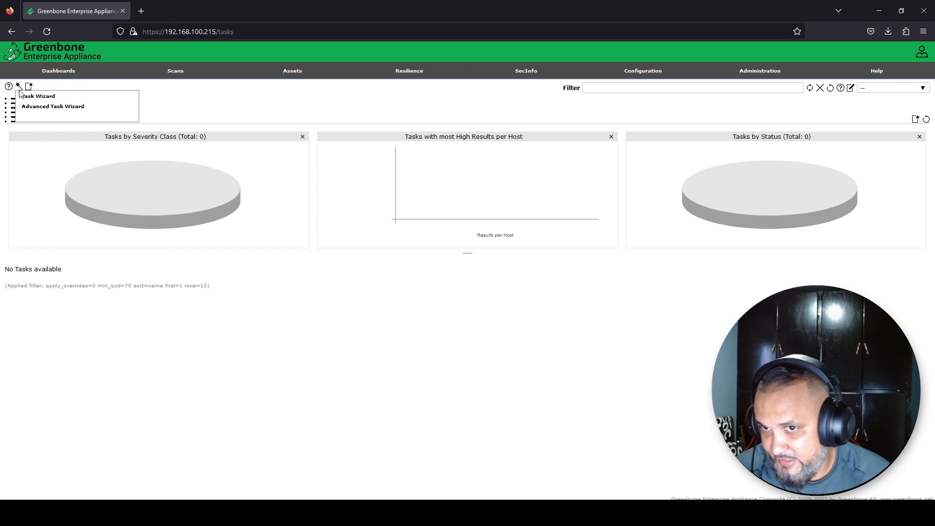
{"action": "left_click", "coordinate": [20, 96]}
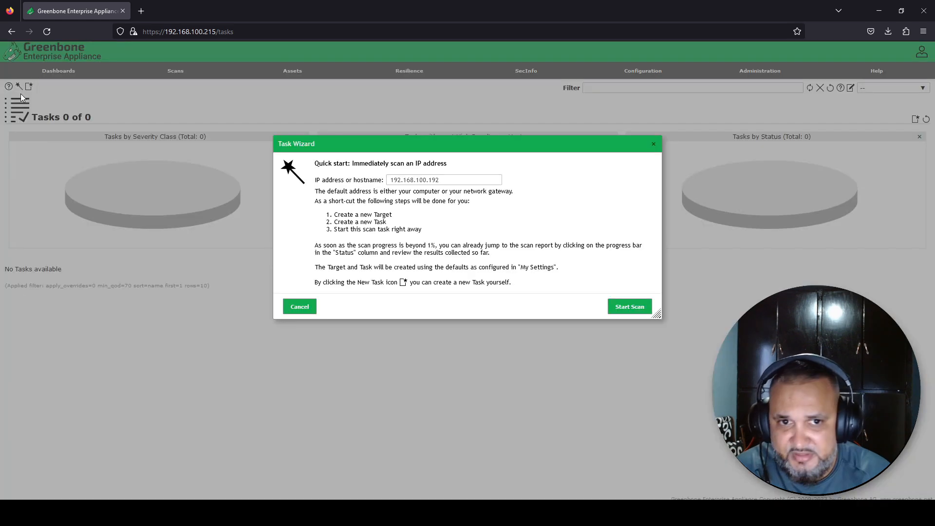
{"action": "left_click", "coordinate": [399, 180]}
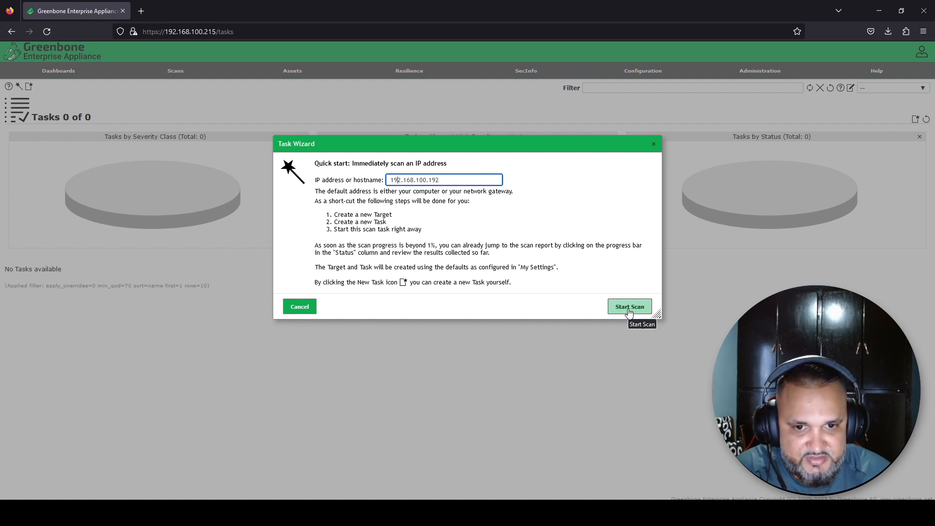
{"action": "left_click", "coordinate": [653, 144]}
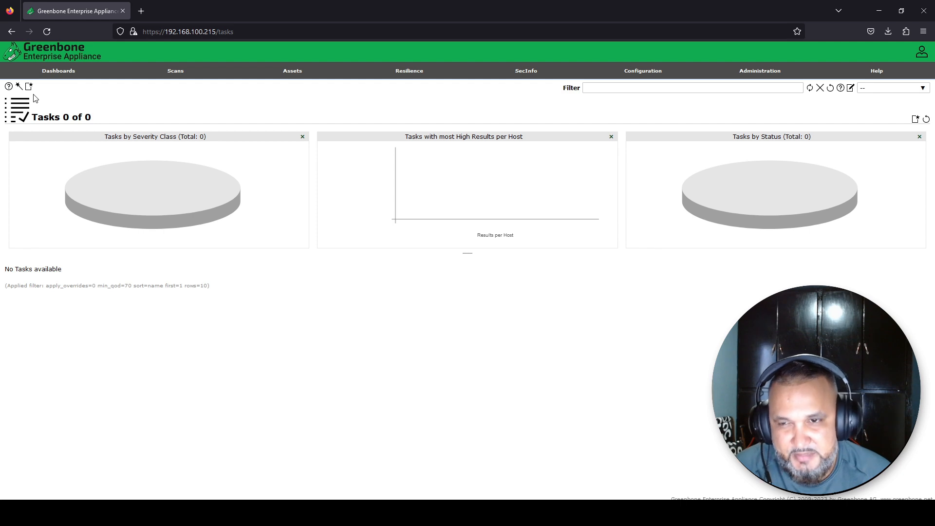
{"action": "mouse_move", "coordinate": [29, 89]}
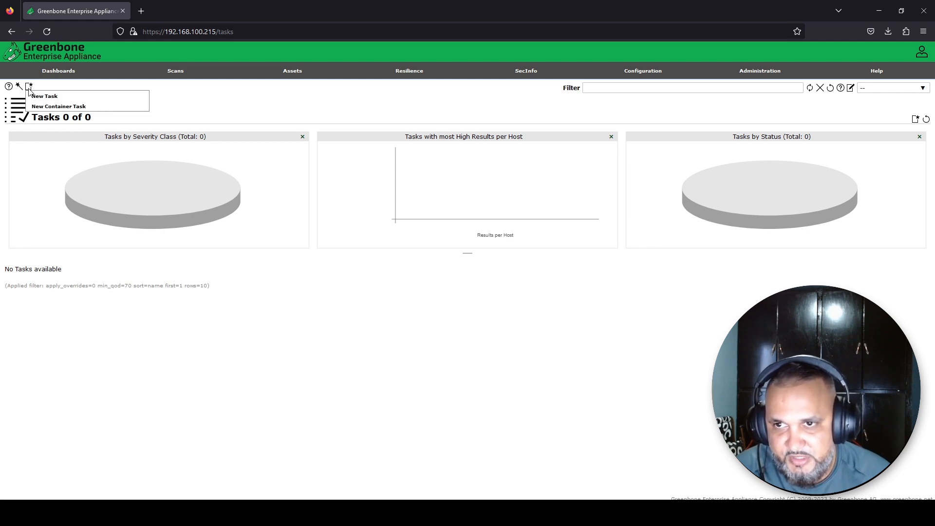
Create a new scan task and replace its default name with 'Test task'
{"action": "left_click", "coordinate": [53, 98]}
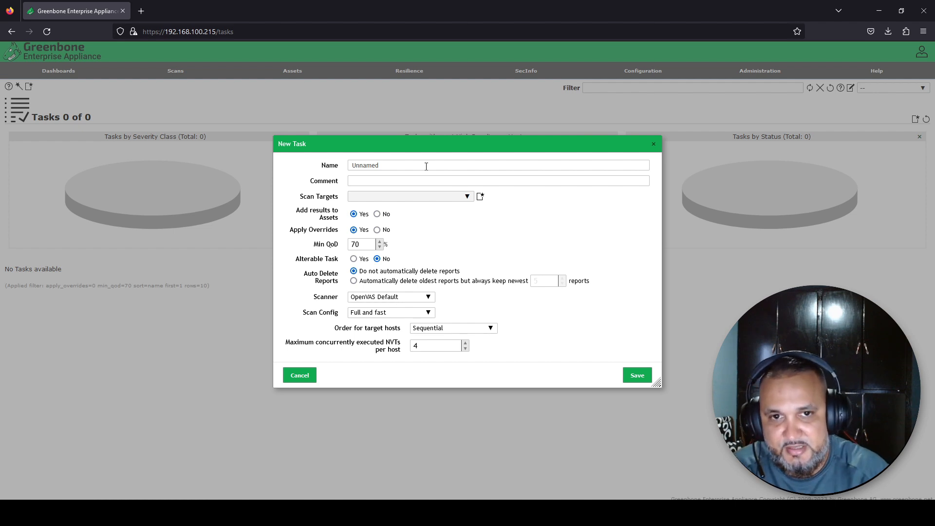
{"action": "left_click", "coordinate": [426, 166]}
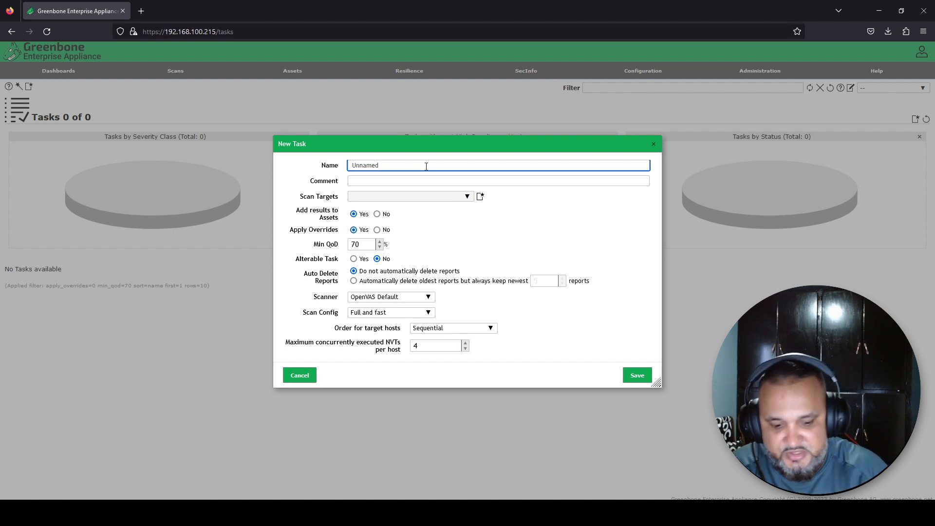
{"action": "left_click_drag", "start_coordinate": [417, 165], "coordinate": [262, 164]}
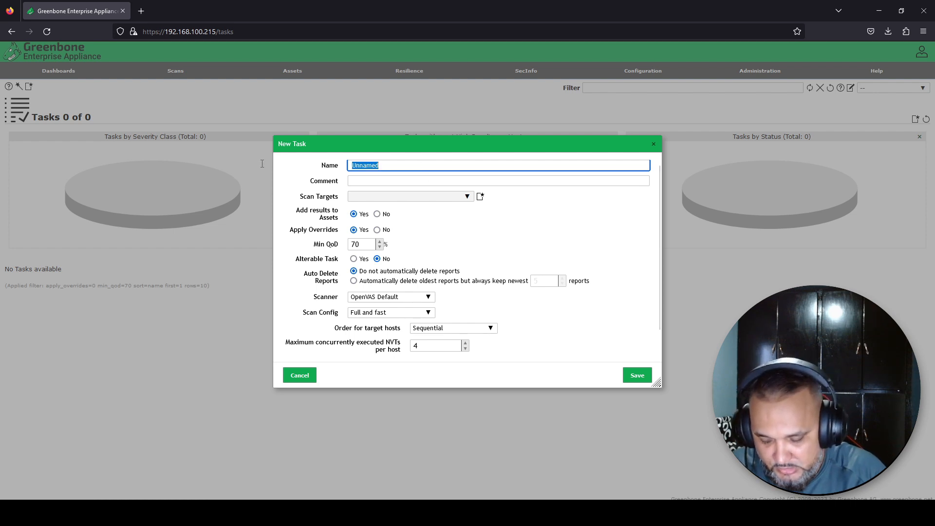
{"action": "type", "text": "Test"}
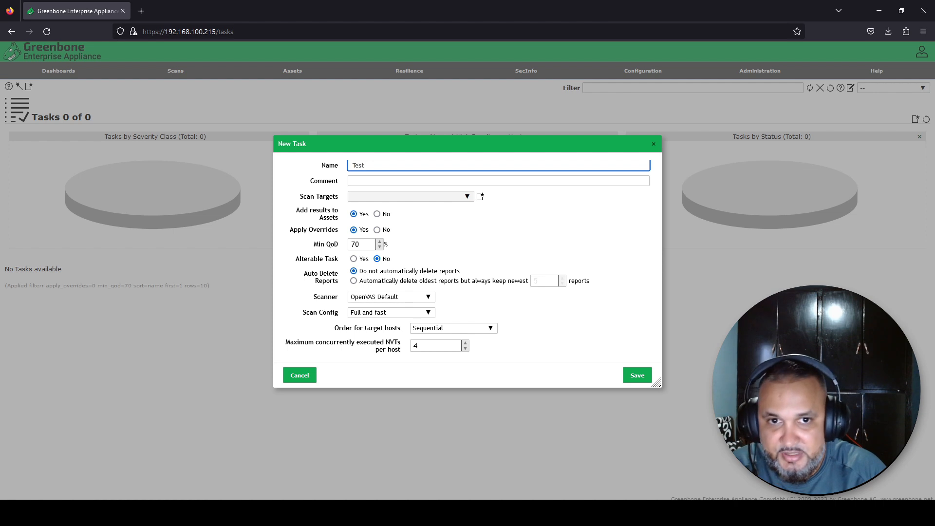
{"action": "type", "text": " task"}
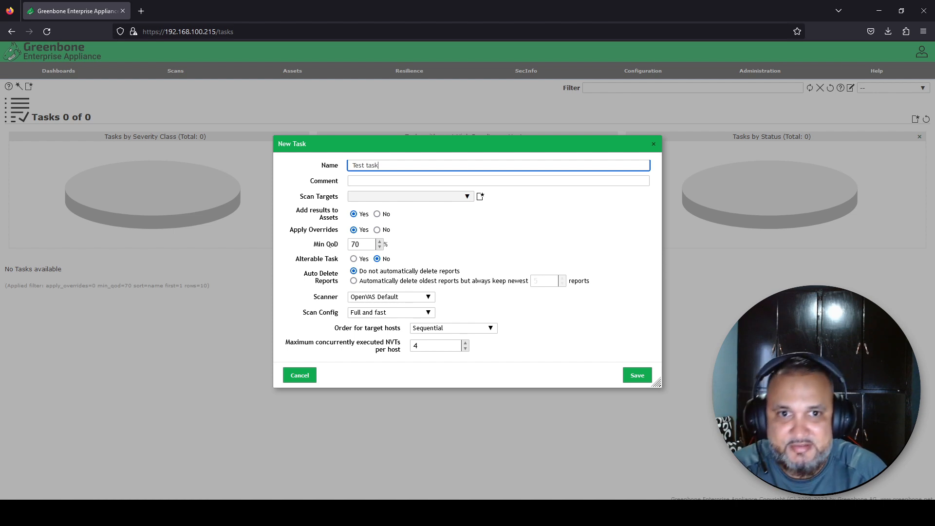
{"action": "left_click", "coordinate": [441, 225]}
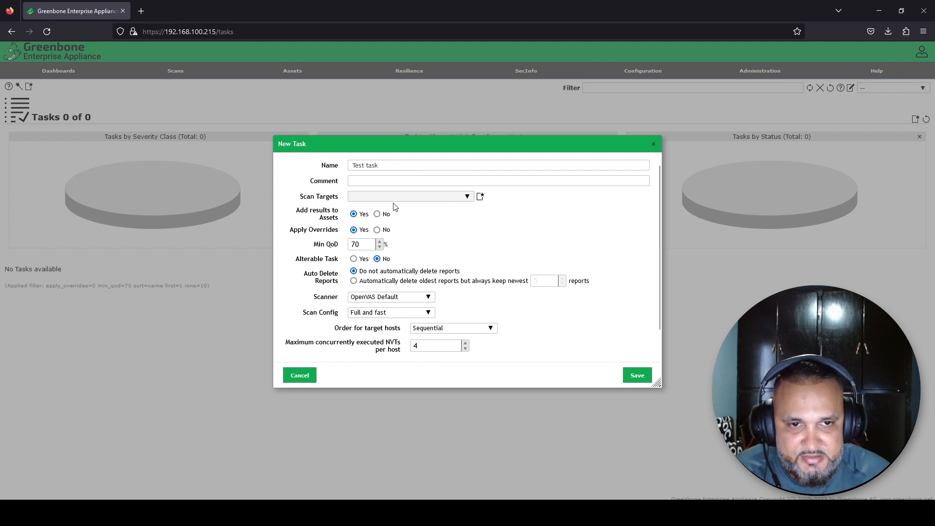
{"action": "left_click", "coordinate": [481, 197]}
In the New Target form, enter host 192.168.100.195 and name it 'Test target'
{"action": "left_click", "coordinate": [430, 197]}
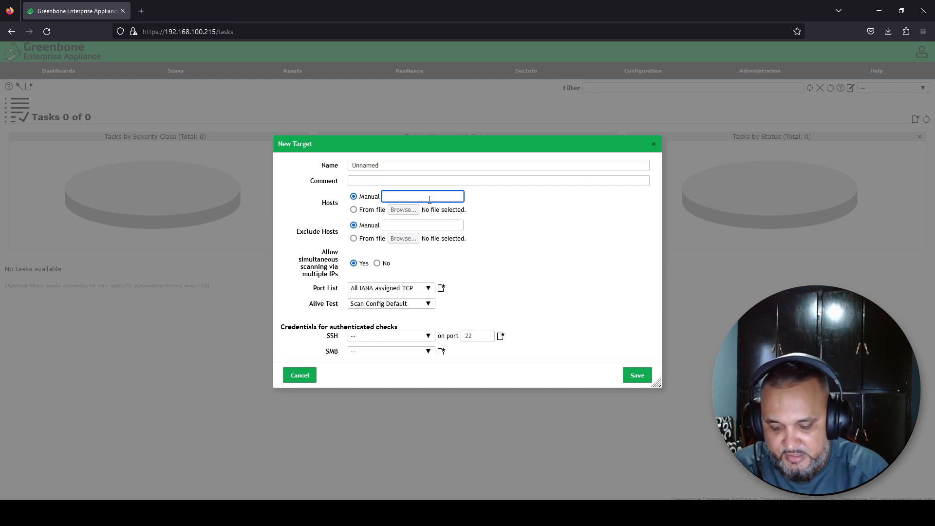
{"action": "type", "text": "192.168.100.195"}
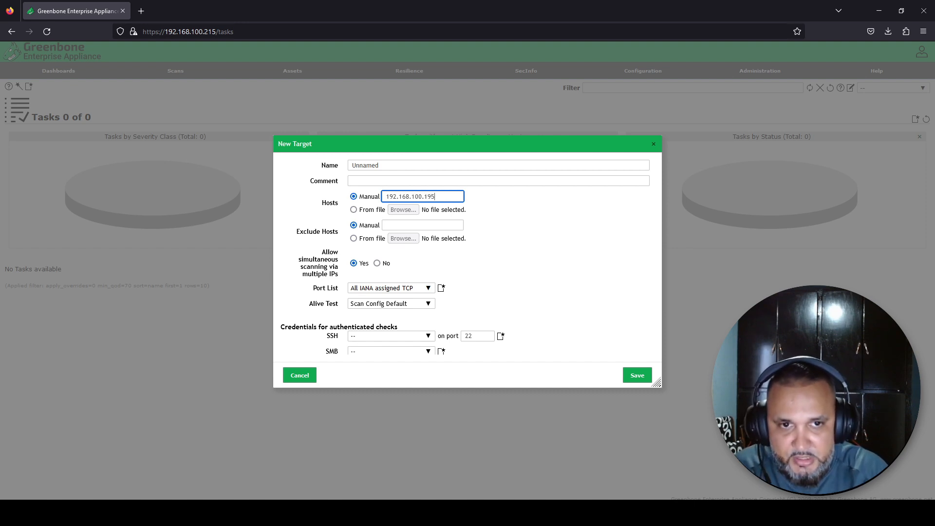
{"action": "key", "text": "BackSpace"}
{"action": "key", "text": "BackSpace"}
{"action": "key", "text": "BackSpace"}
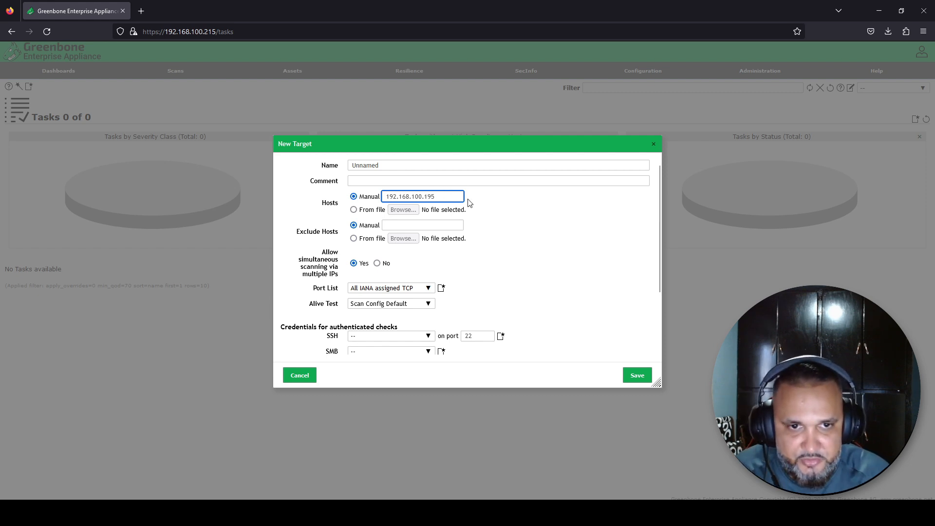
{"action": "left_click_drag", "start_coordinate": [405, 165], "coordinate": [281, 165]}
{"action": "type", "text": "Test ta"}
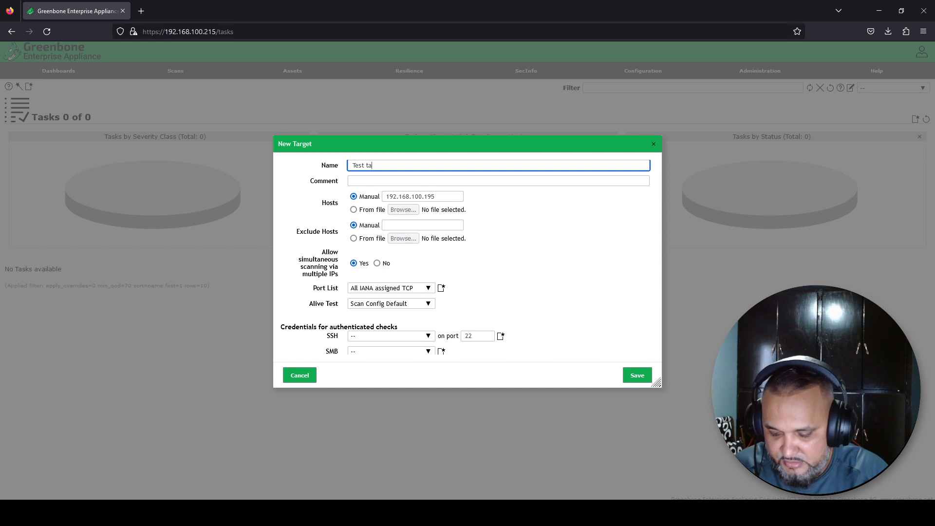
{"action": "type", "text": "rger"}
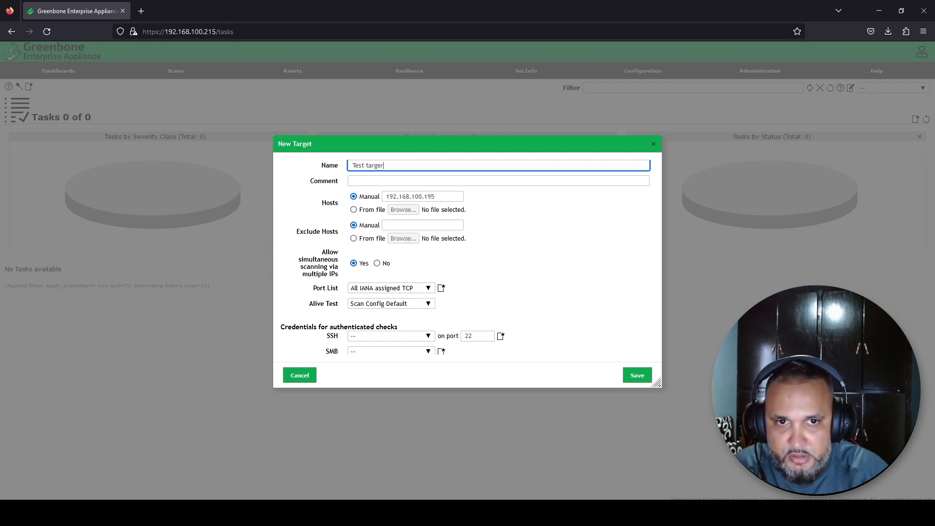
{"action": "key", "text": "BackSpace"}
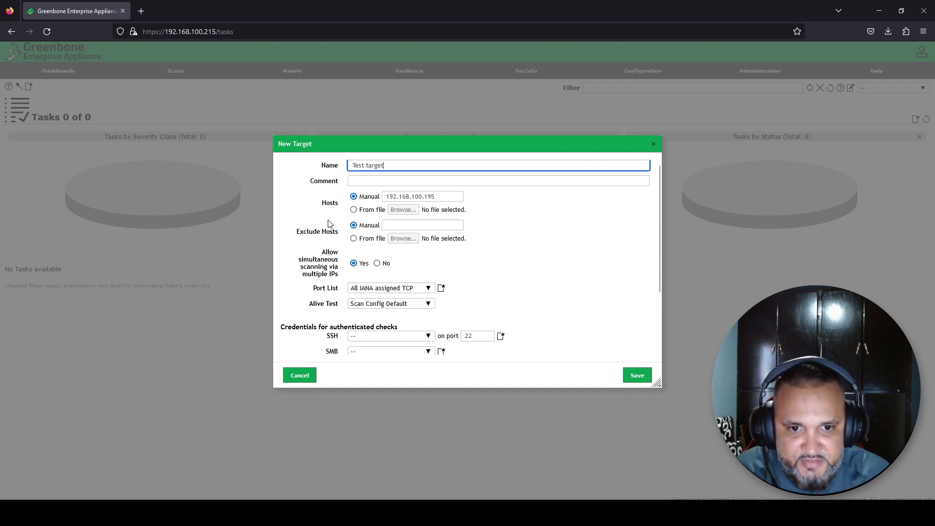
{"action": "scroll", "coordinate": [430, 274], "scroll_direction": "down", "scroll_amount": 3}
Save 'Test target' with no SSH credential selected, returning it to the task
{"action": "type", "text": "t"}
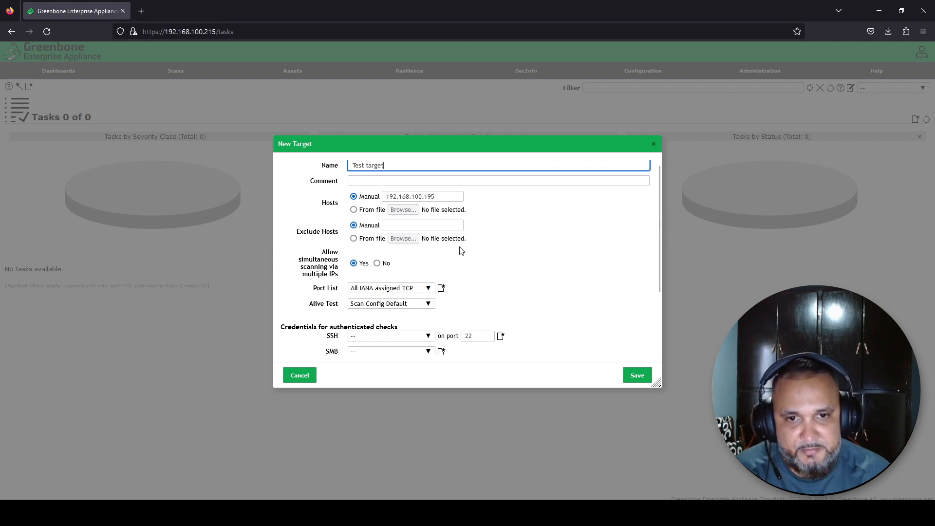
{"action": "scroll", "coordinate": [461, 250], "scroll_direction": "down", "scroll_amount": 3}
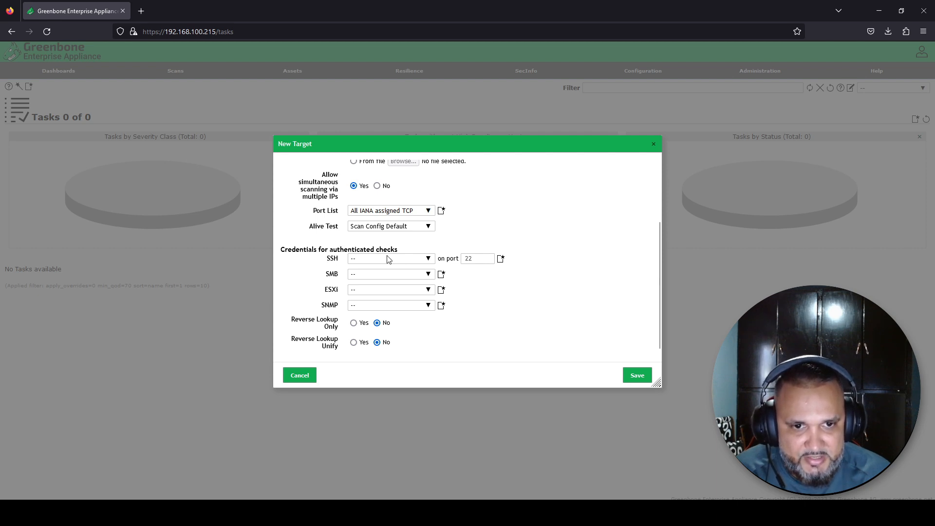
{"action": "left_click", "coordinate": [429, 258]}
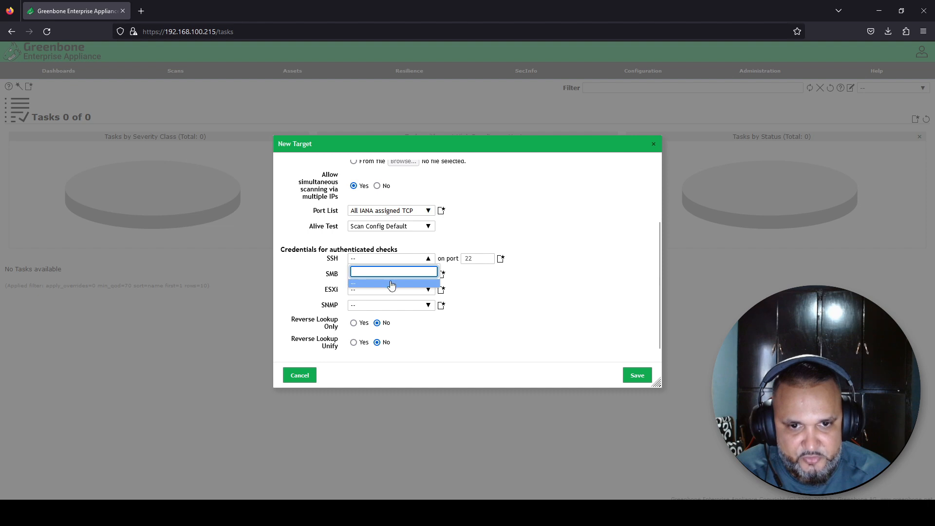
{"action": "left_click", "coordinate": [360, 243]}
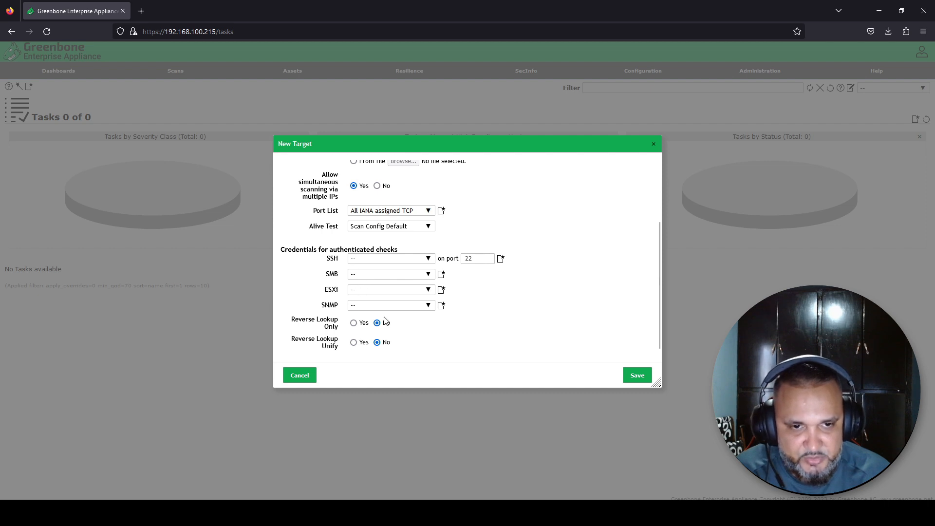
{"action": "scroll", "coordinate": [403, 209], "scroll_direction": "up", "scroll_amount": 3}
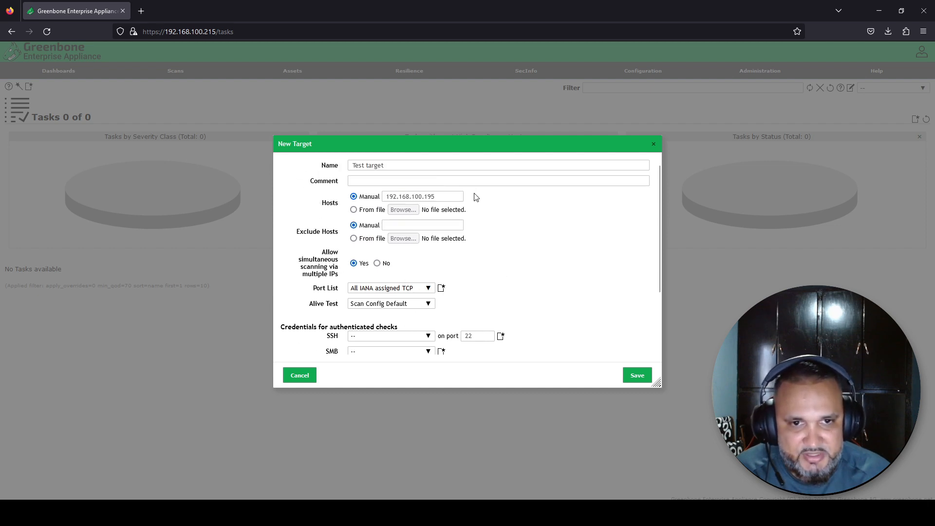
{"action": "left_click", "coordinate": [638, 376]}
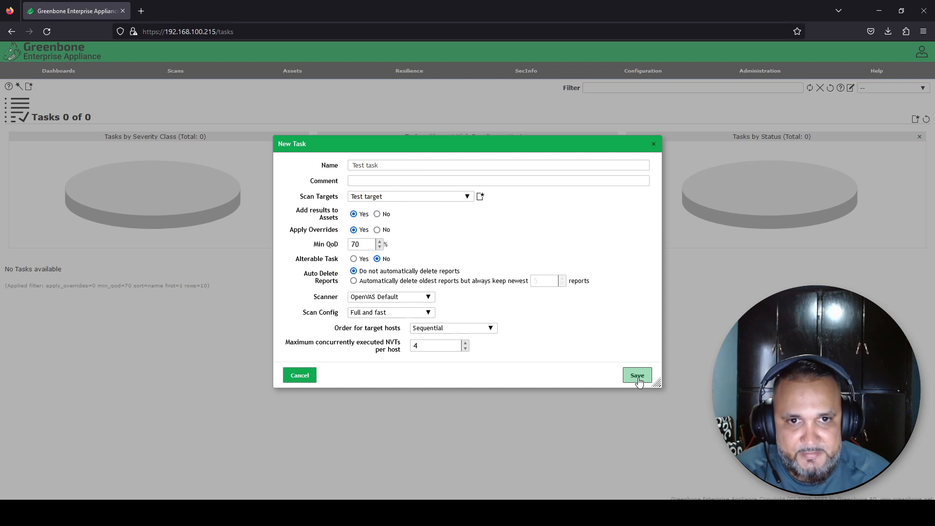
Keep Test target, OpenVAS Default scanner and Full and fast config, then save Test task
{"action": "left_click", "coordinate": [467, 198]}
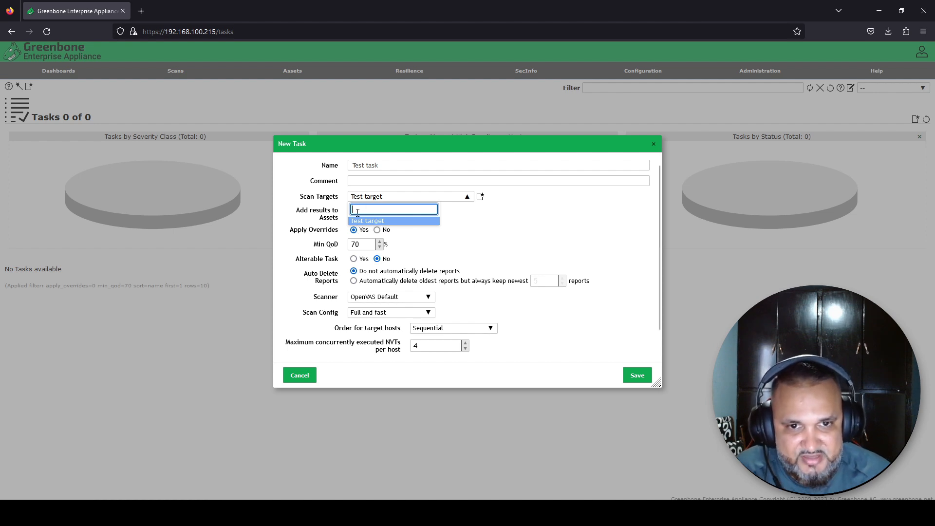
{"action": "left_click", "coordinate": [447, 228]}
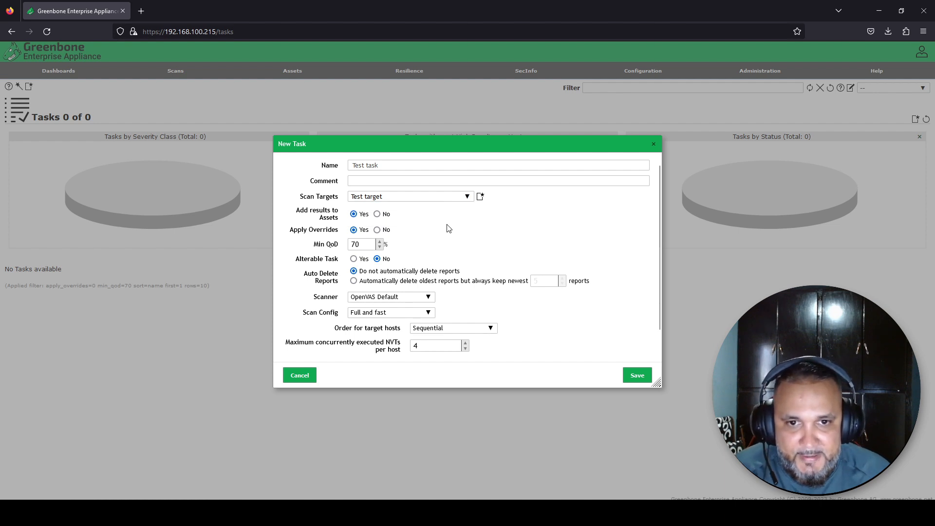
{"action": "scroll", "coordinate": [448, 228], "scroll_direction": "down", "scroll_amount": 1}
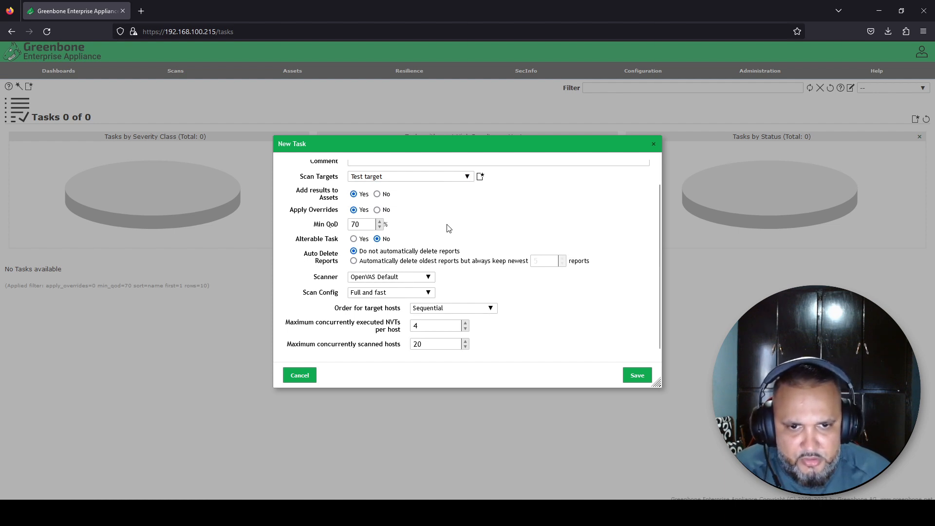
{"action": "left_click", "coordinate": [364, 278]}
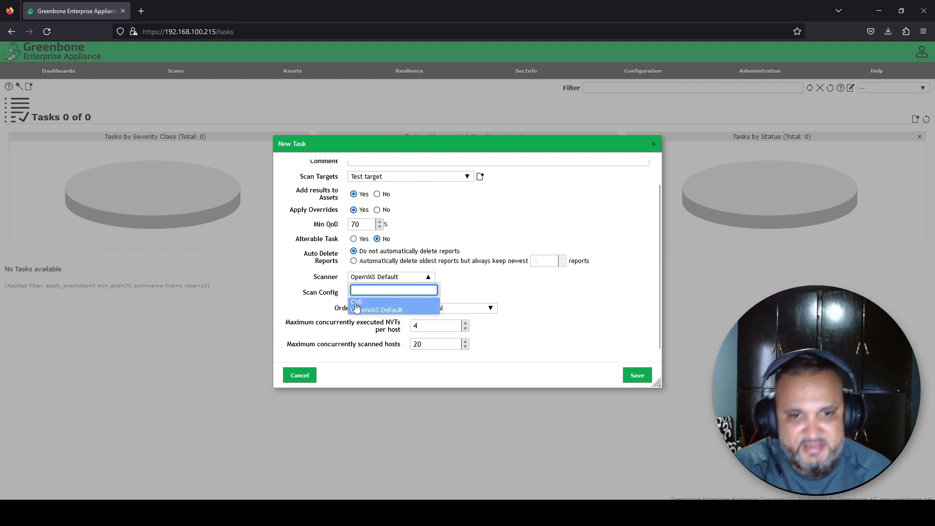
{"action": "left_click", "coordinate": [373, 311]}
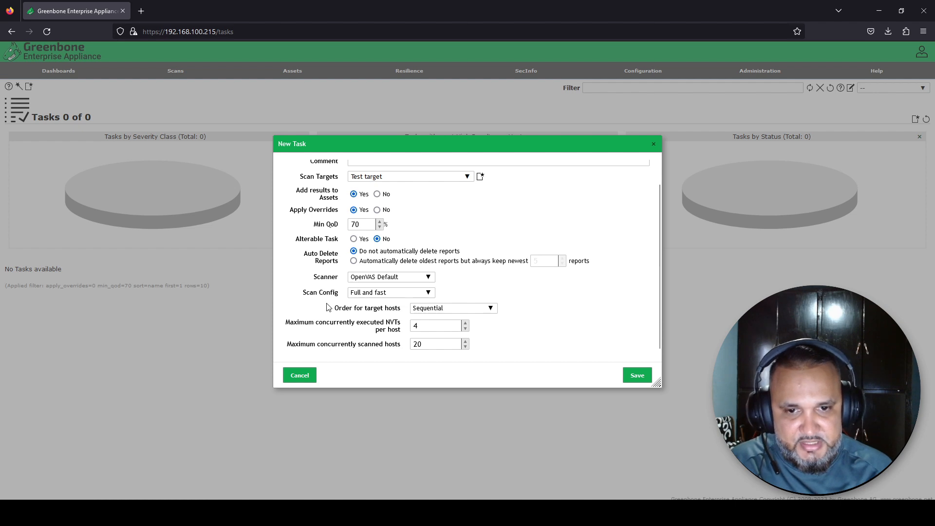
{"action": "left_click", "coordinate": [360, 293]}
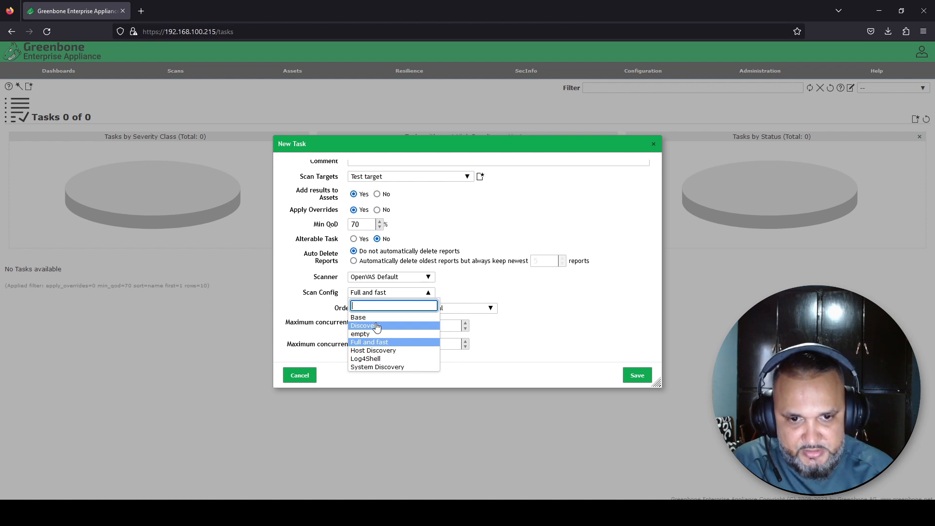
{"action": "left_click", "coordinate": [487, 285]}
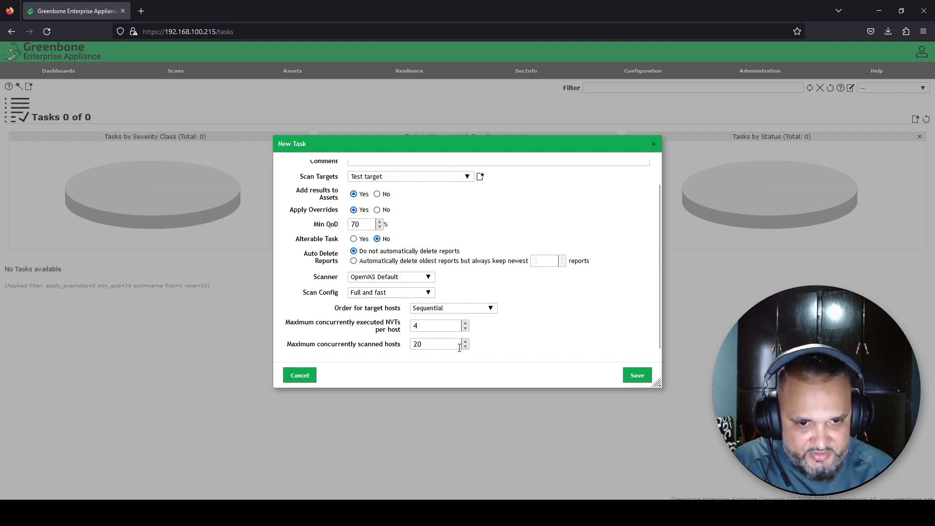
{"action": "scroll", "coordinate": [464, 323], "scroll_direction": "up", "scroll_amount": 1}
{"action": "scroll", "coordinate": [465, 323], "scroll_direction": "down", "scroll_amount": 1}
{"action": "left_click", "coordinate": [635, 375]}
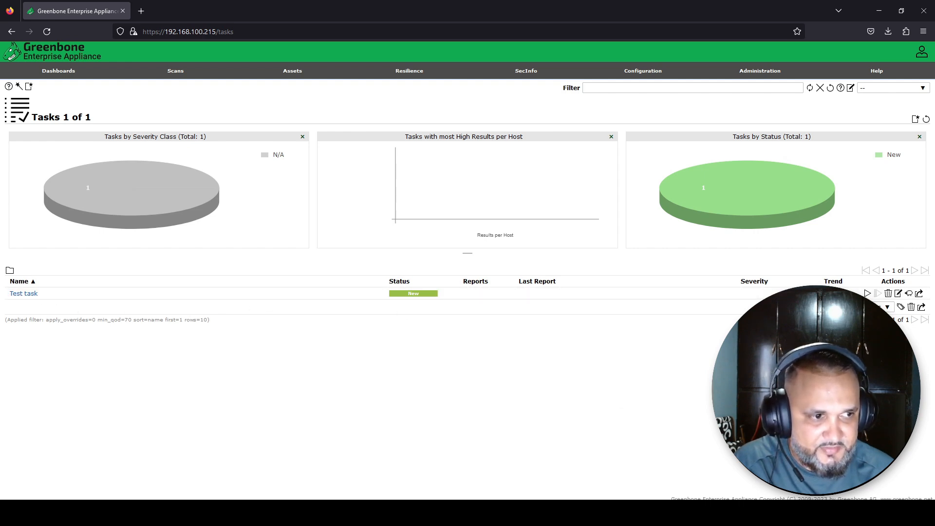
Start the Test task scan and refresh the Tasks page until it shows Done
{"action": "mouse_move", "coordinate": [667, 75]}
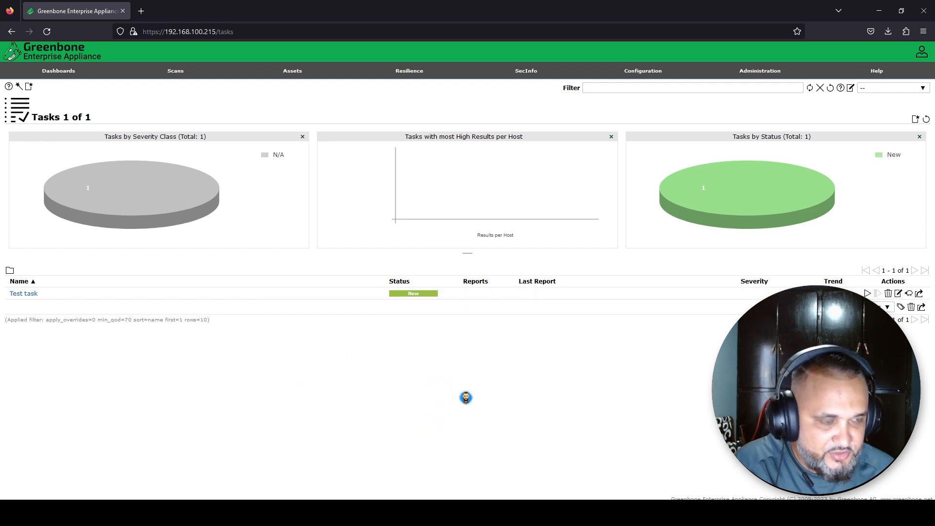
{"action": "left_click", "coordinate": [867, 294]}
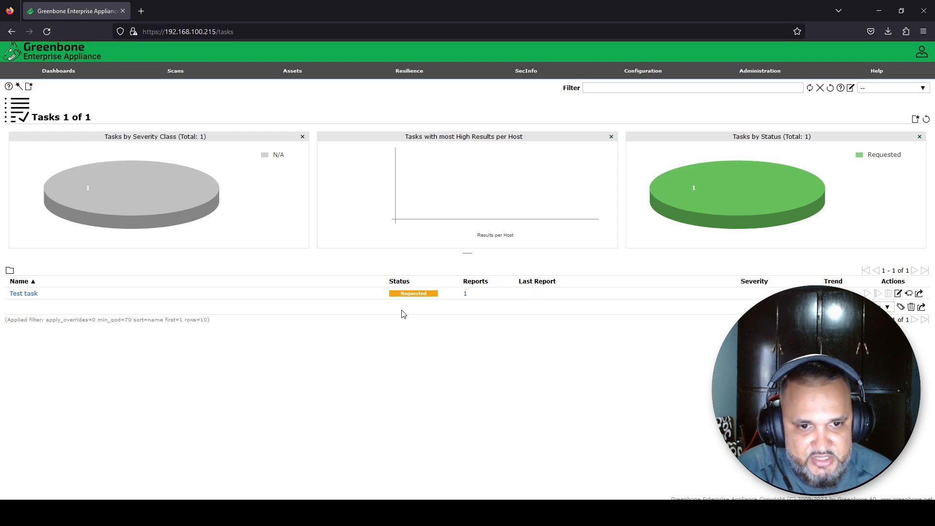
{"action": "left_click", "coordinate": [44, 35]}
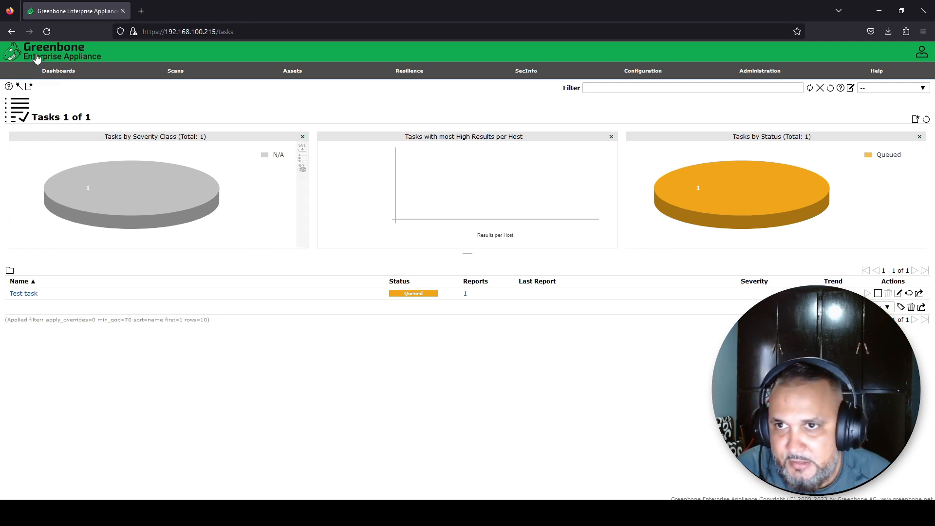
{"action": "left_click", "coordinate": [47, 32]}
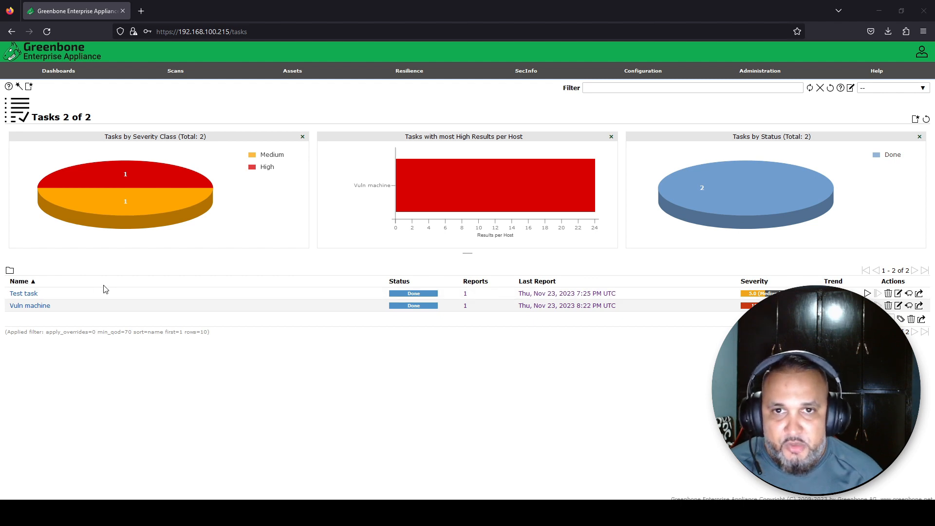
Open the 8:22 PM Vuln machine report from Scans > Reports and show its hosts
{"action": "mouse_move", "coordinate": [197, 73]}
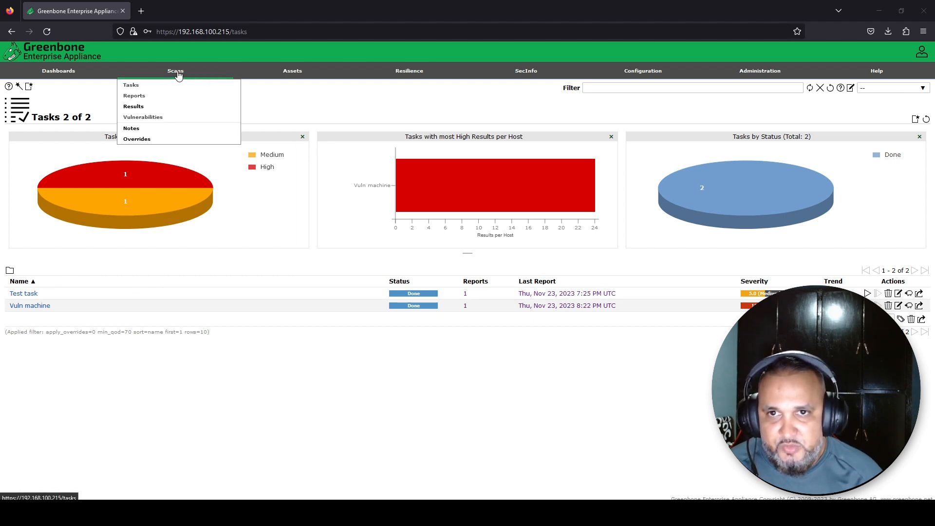
{"action": "left_click", "coordinate": [146, 96]}
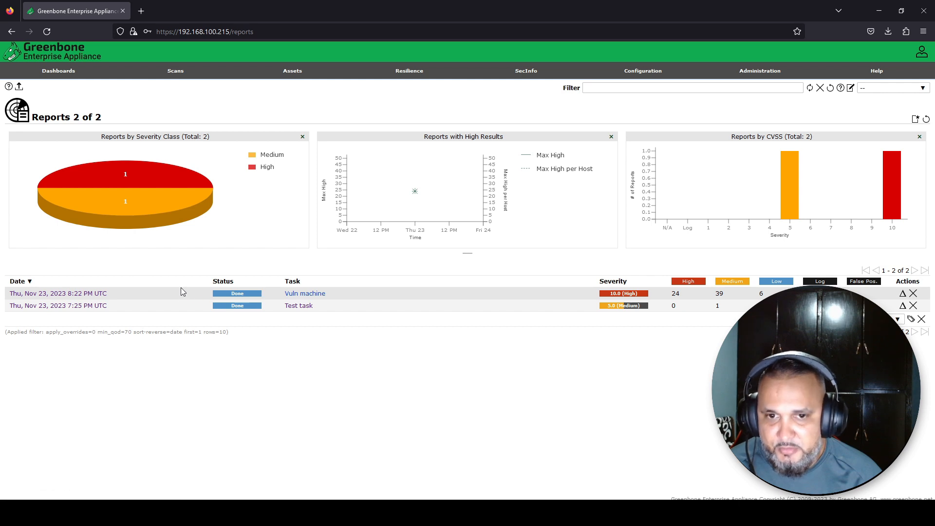
{"action": "left_click", "coordinate": [103, 293]}
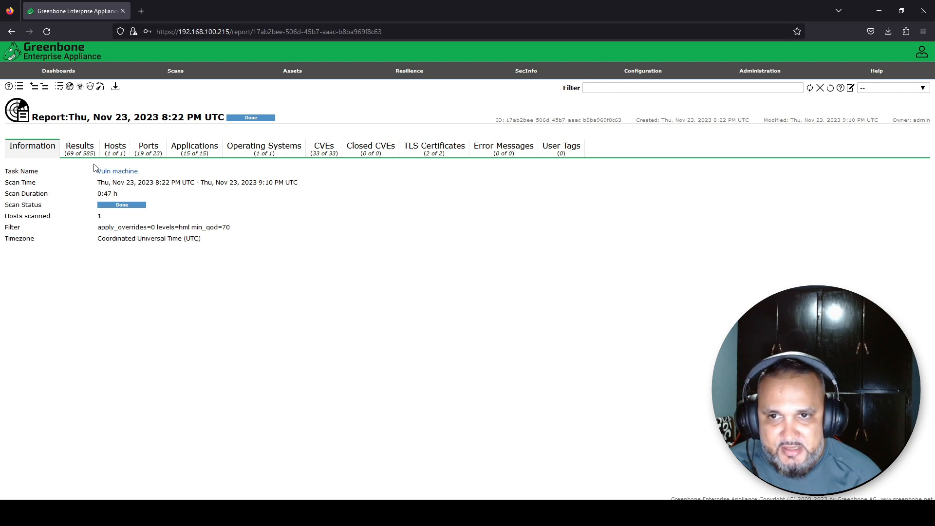
{"action": "left_click", "coordinate": [111, 160]}
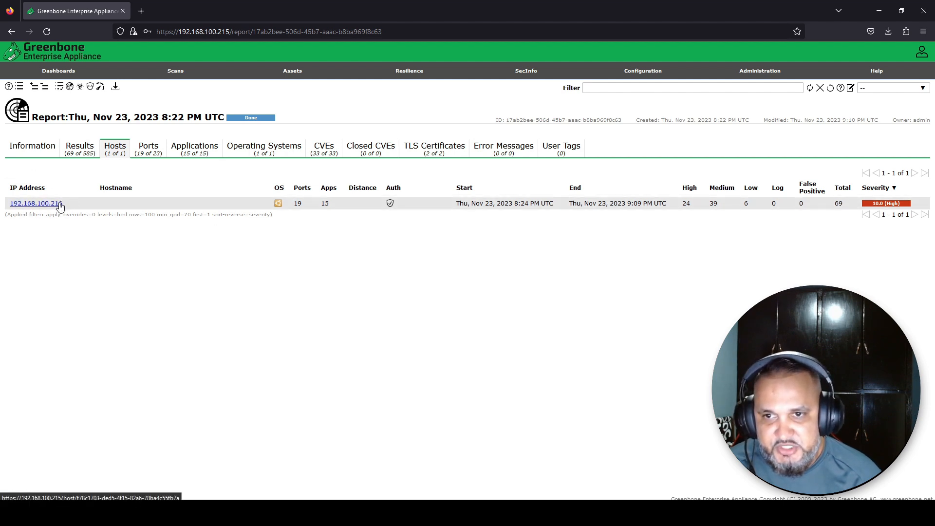
Step through the report's Ports, Applications and Operating Systems tabs, ending on Ubuntu 8.04
{"action": "left_click", "coordinate": [152, 157]}
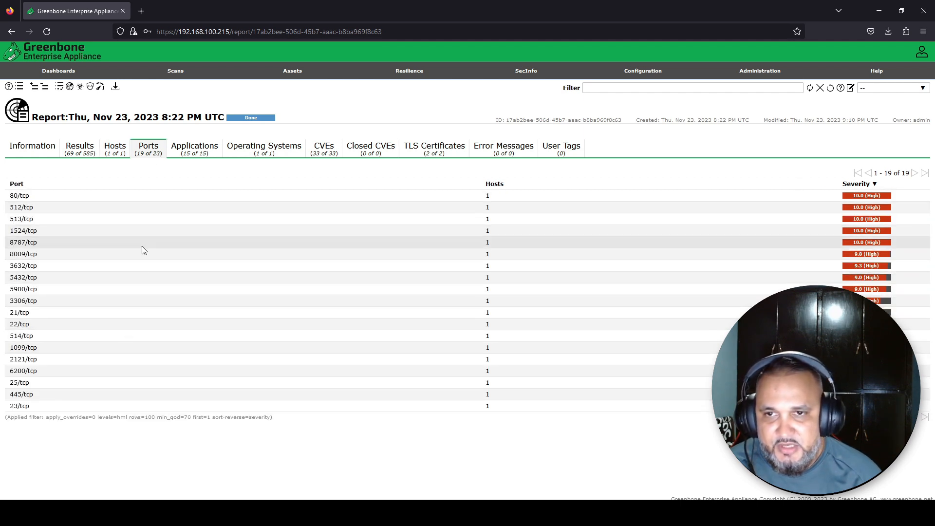
{"action": "left_click", "coordinate": [195, 155]}
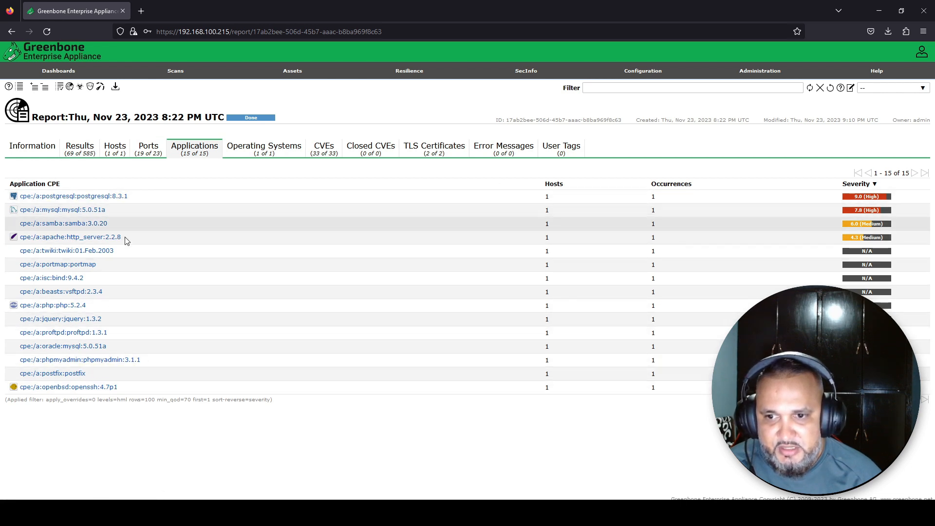
{"action": "left_click", "coordinate": [290, 153]}
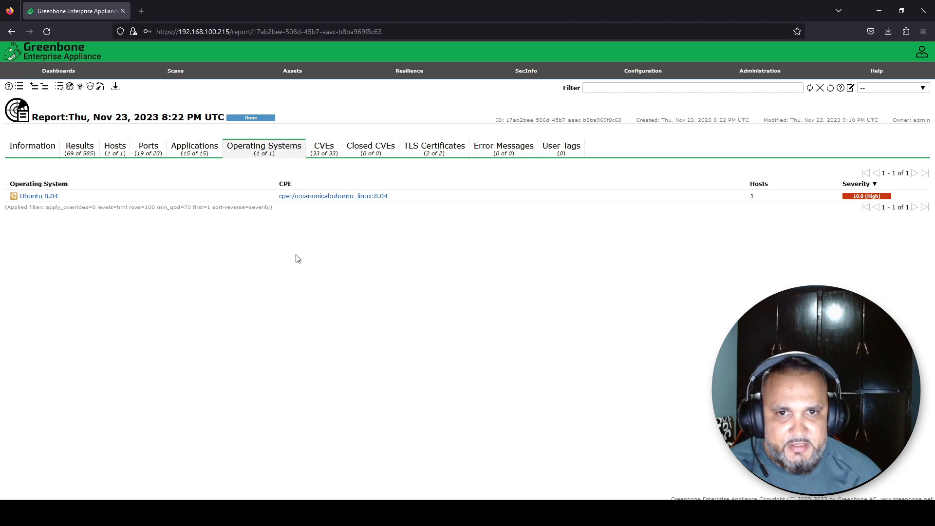
List the report's 33 CVEs sorted by Severity descending, with CVE-2008-5304 at 10.0 first
{"action": "left_click", "coordinate": [324, 151]}
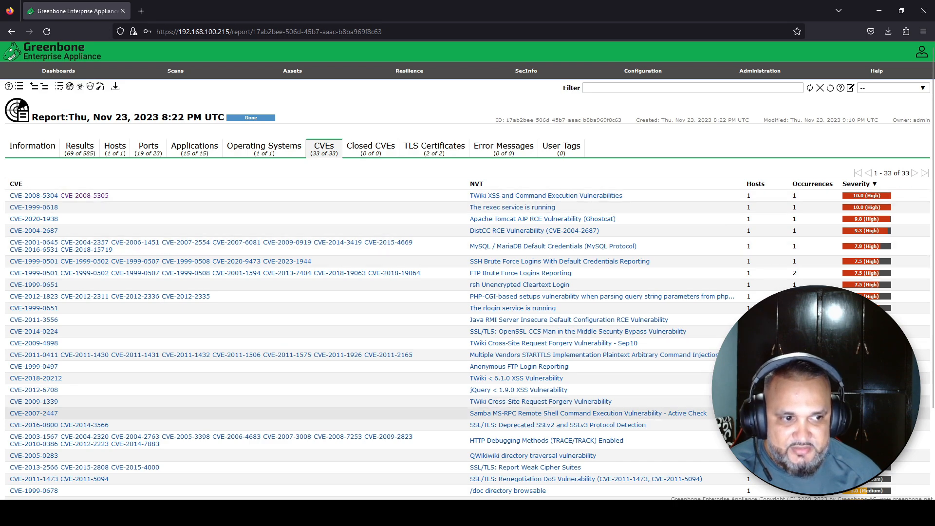
{"action": "scroll", "coordinate": [682, 412], "scroll_direction": "down", "scroll_amount": 3}
{"action": "scroll", "coordinate": [682, 413], "scroll_direction": "up", "scroll_amount": 2}
{"action": "scroll", "coordinate": [885, 208], "scroll_direction": "up", "scroll_amount": 1}
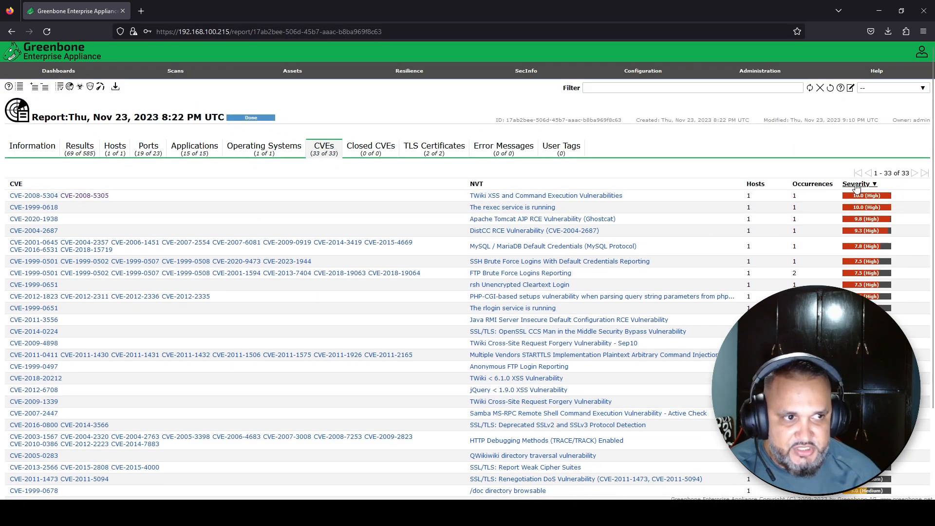
{"action": "left_click", "coordinate": [857, 186]}
{"action": "left_click", "coordinate": [857, 186]}
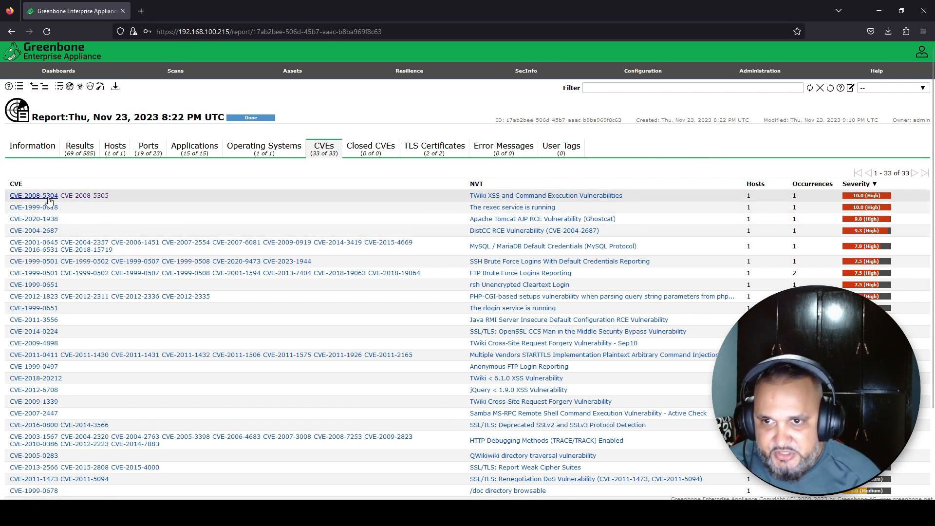
Peek at CVE-2008-5304, browse TLS Certificates, Error Messages, User Tags and Closed CVEs, then show Results
{"action": "left_click", "coordinate": [49, 199]}
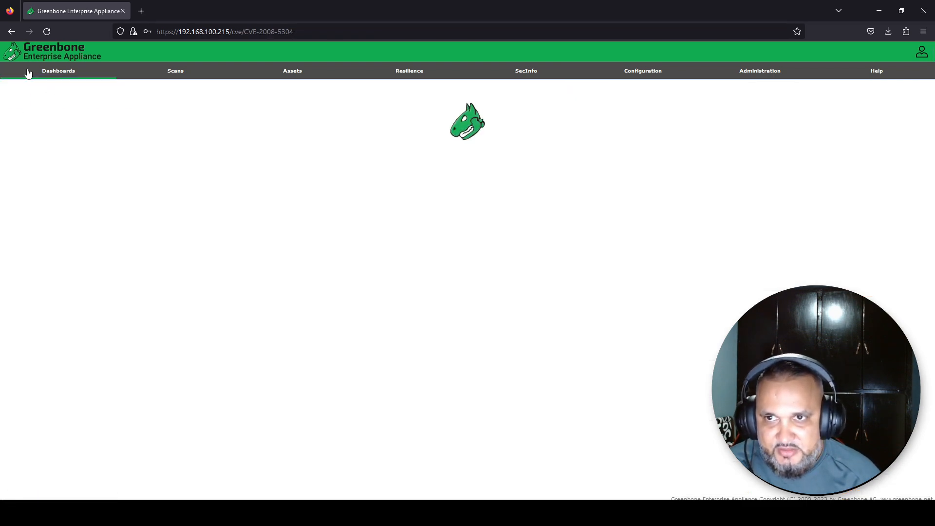
{"action": "left_click", "coordinate": [12, 32]}
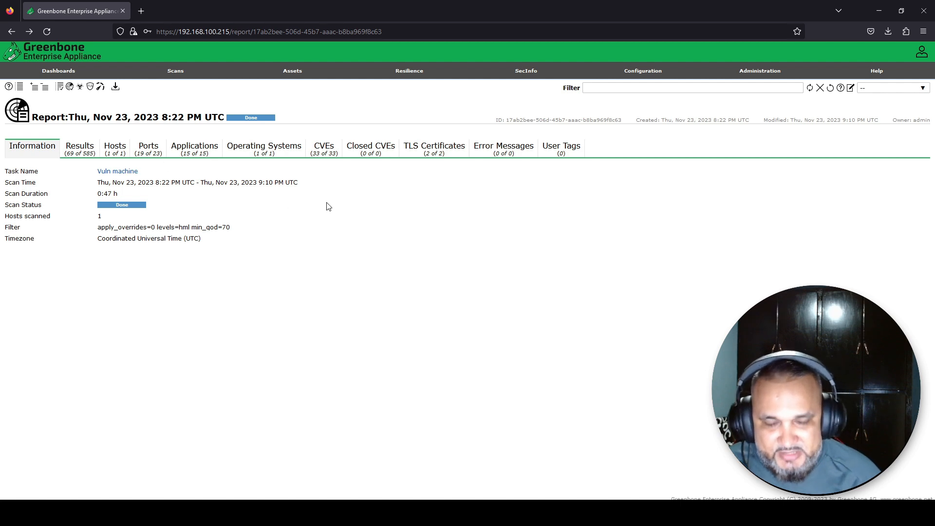
{"action": "left_click", "coordinate": [409, 152]}
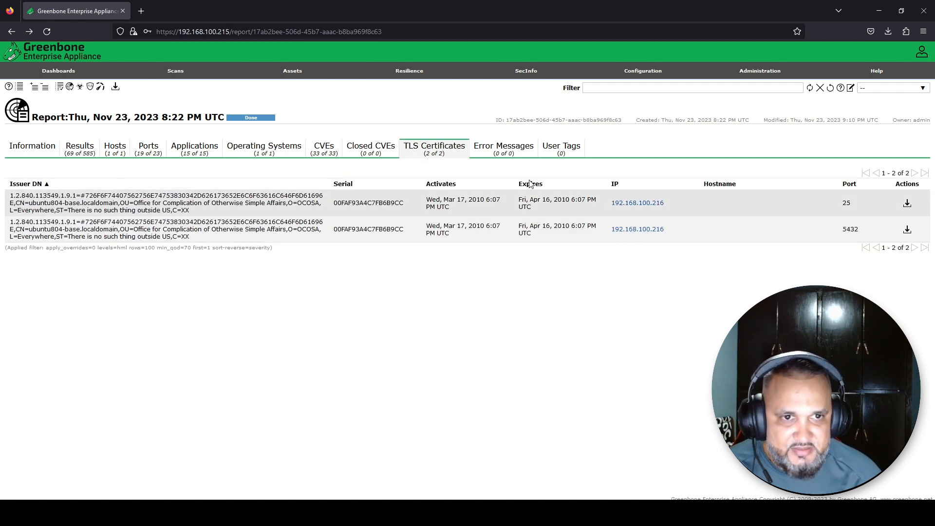
{"action": "left_click", "coordinate": [504, 150]}
{"action": "left_click", "coordinate": [554, 155]}
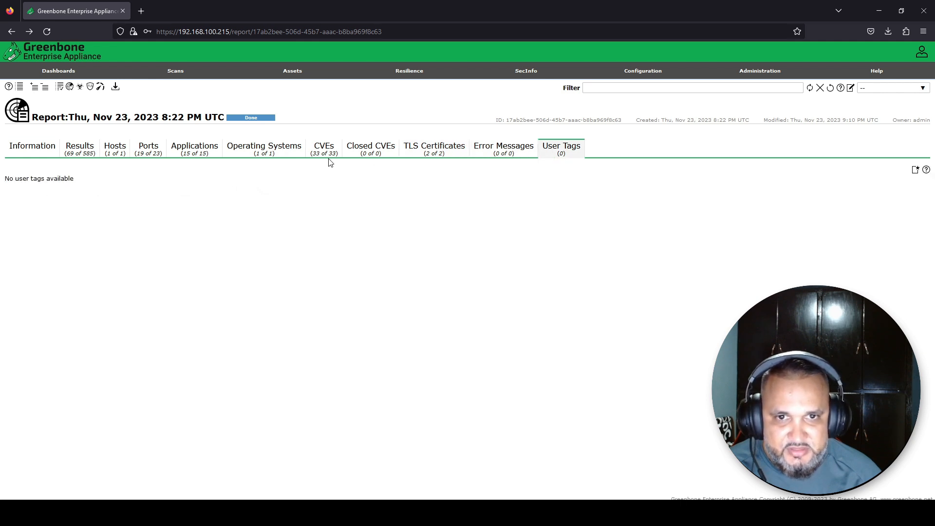
{"action": "left_click", "coordinate": [360, 158]}
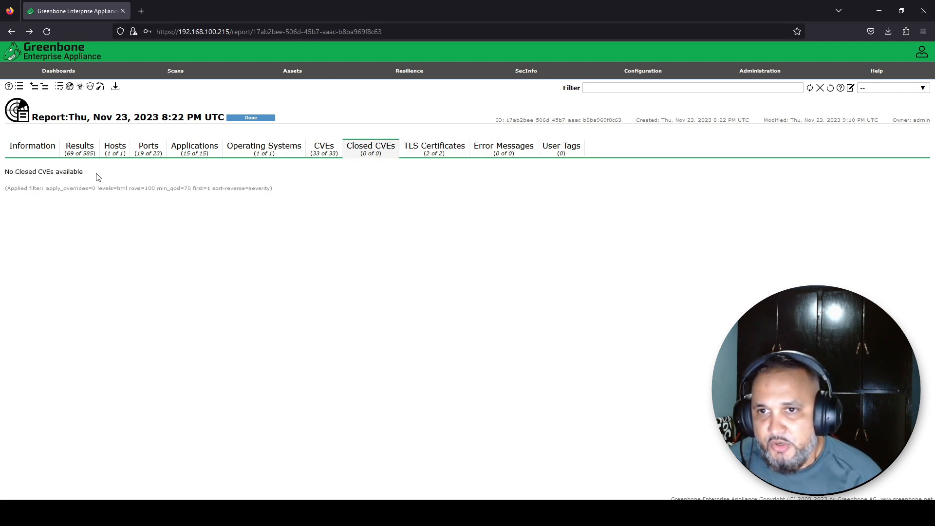
{"action": "left_click", "coordinate": [74, 149]}
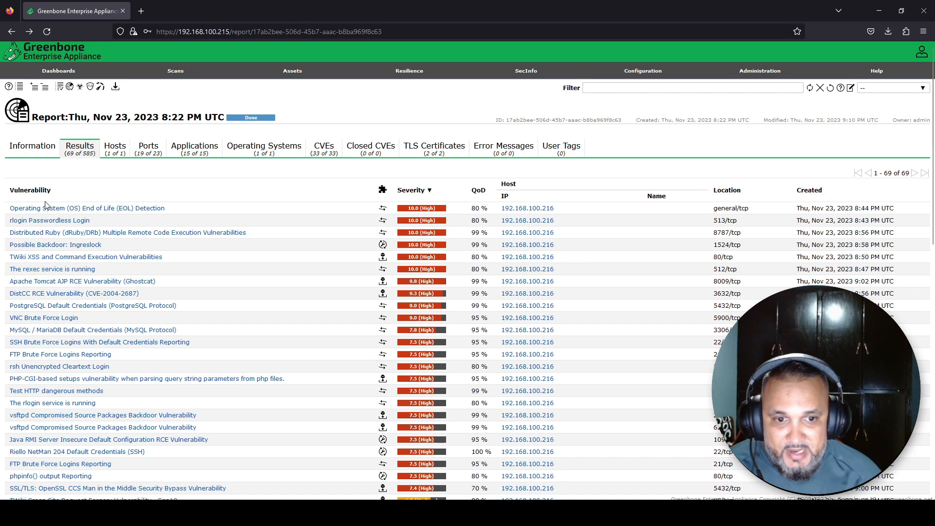
{"action": "scroll", "coordinate": [46, 204], "scroll_direction": "down", "scroll_amount": 1}
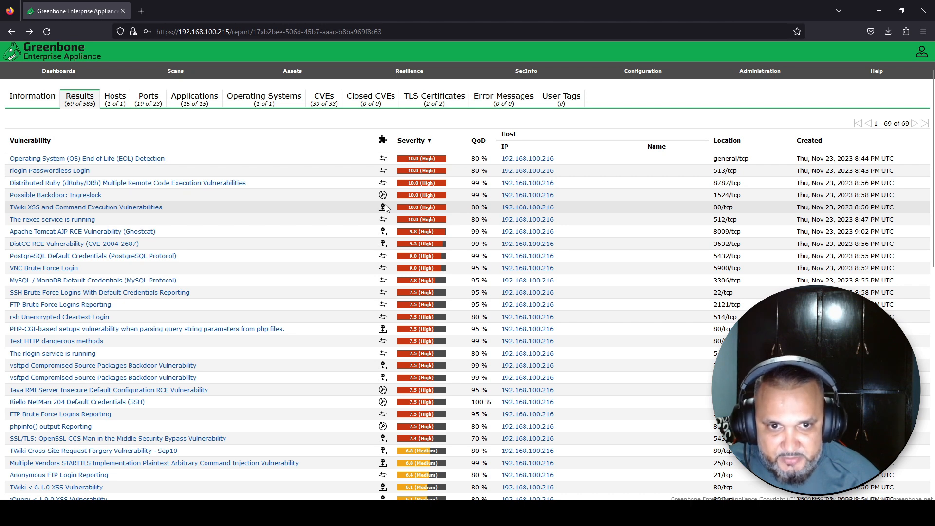
{"action": "mouse_move", "coordinate": [385, 211]}
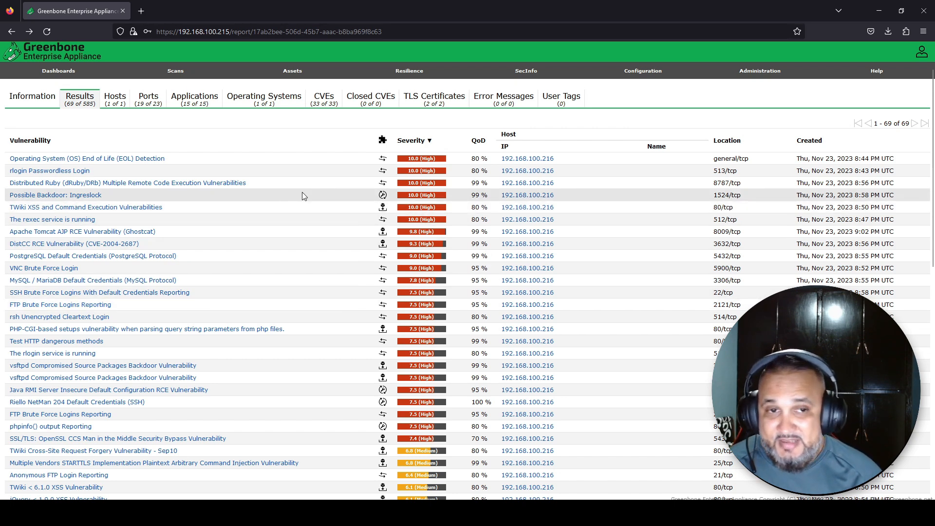
Expand the OS End of Life Detection result (Ubuntu 8.04, EOL 2013-05-09) and scroll past it
{"action": "left_click", "coordinate": [121, 160]}
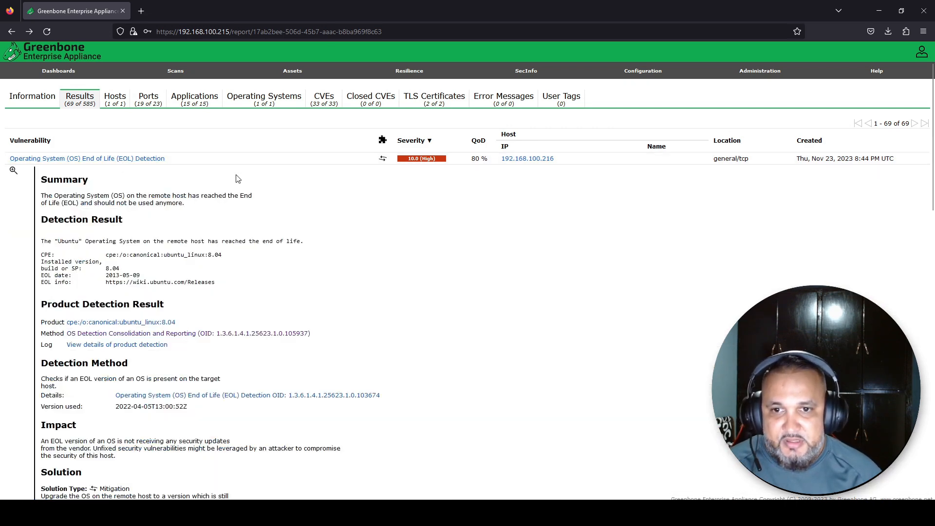
{"action": "scroll", "coordinate": [238, 178], "scroll_direction": "down", "scroll_amount": 1}
{"action": "scroll", "coordinate": [237, 179], "scroll_direction": "down", "scroll_amount": 1}
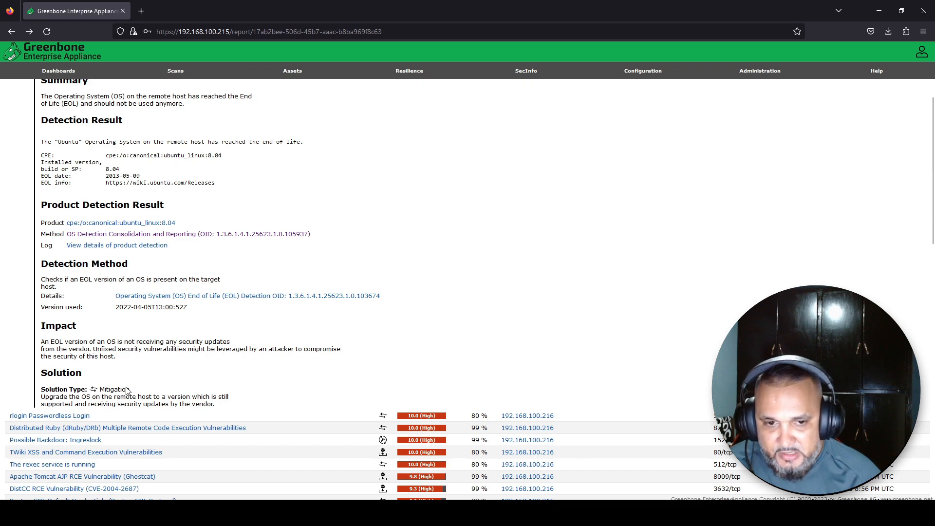
{"action": "scroll", "coordinate": [146, 379], "scroll_direction": "up", "scroll_amount": 3}
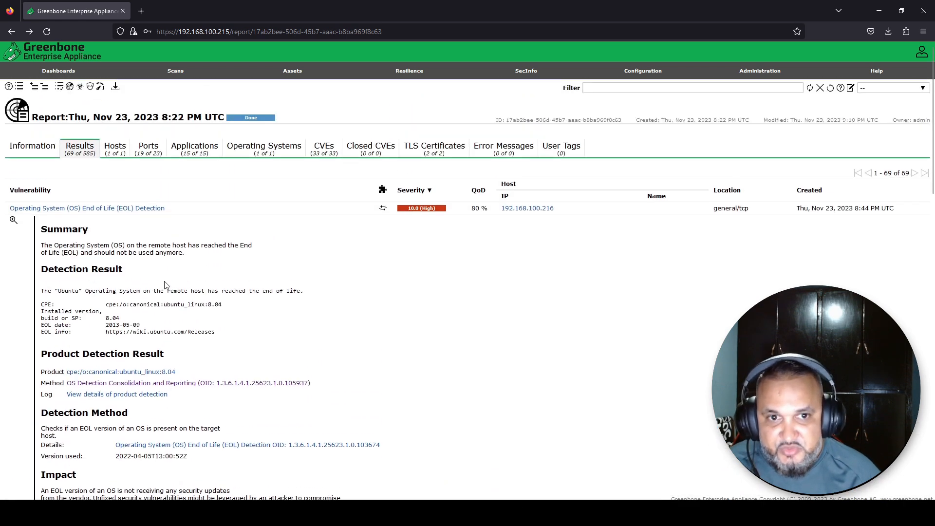
{"action": "scroll", "coordinate": [155, 351], "scroll_direction": "down", "scroll_amount": 2}
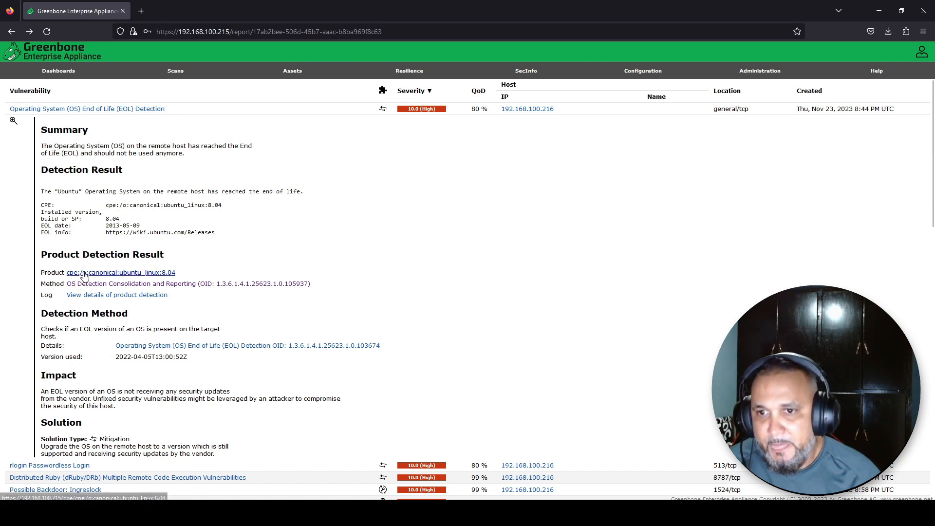
{"action": "scroll", "coordinate": [60, 287], "scroll_direction": "down", "scroll_amount": 1}
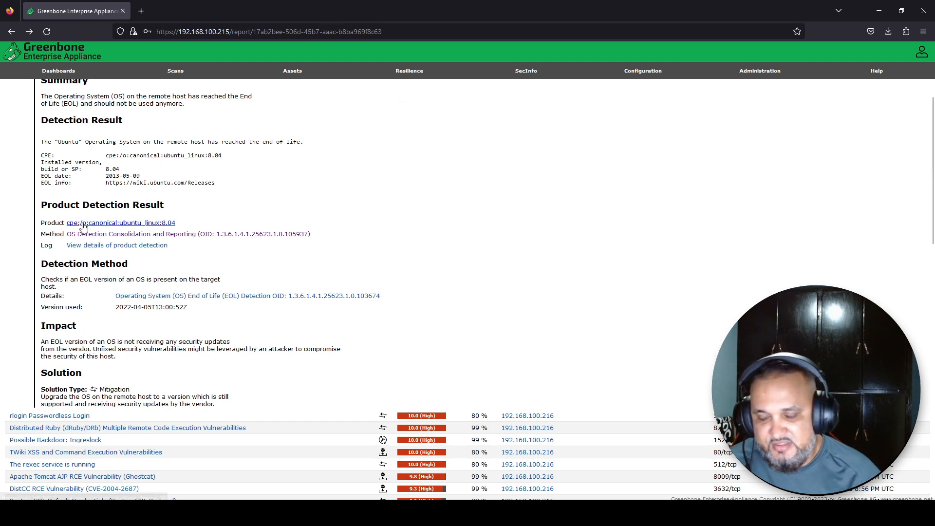
{"action": "scroll", "coordinate": [113, 368], "scroll_direction": "down", "scroll_amount": 1}
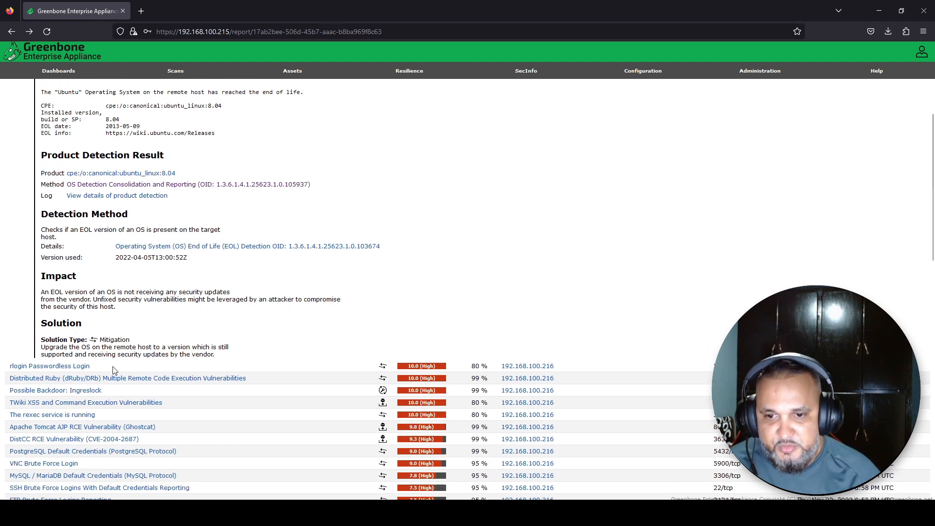
{"action": "scroll", "coordinate": [112, 366], "scroll_direction": "down", "scroll_amount": 1}
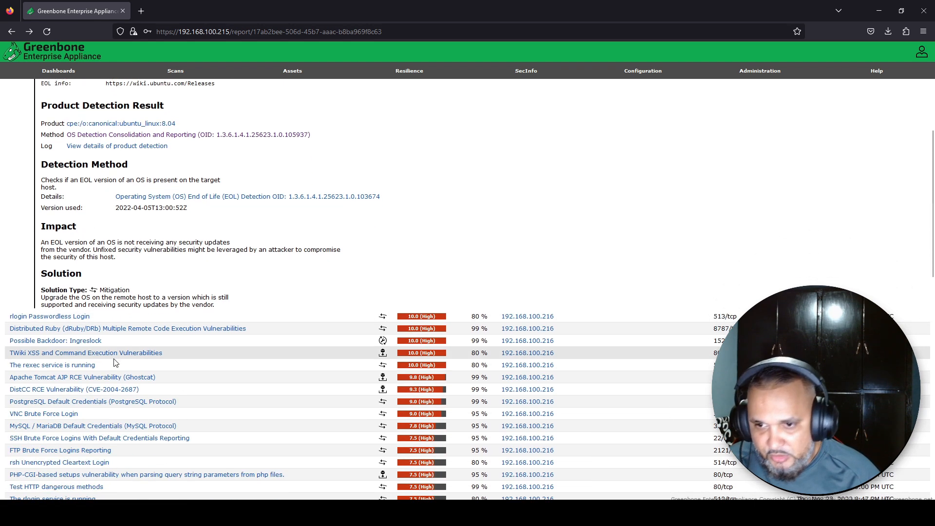
Expand the rlogin Passwordless Login result and read its impact and solution of disabling rlogin for SSH
{"action": "left_click", "coordinate": [70, 318]}
{"action": "scroll", "coordinate": [69, 316], "scroll_direction": "down", "scroll_amount": 2}
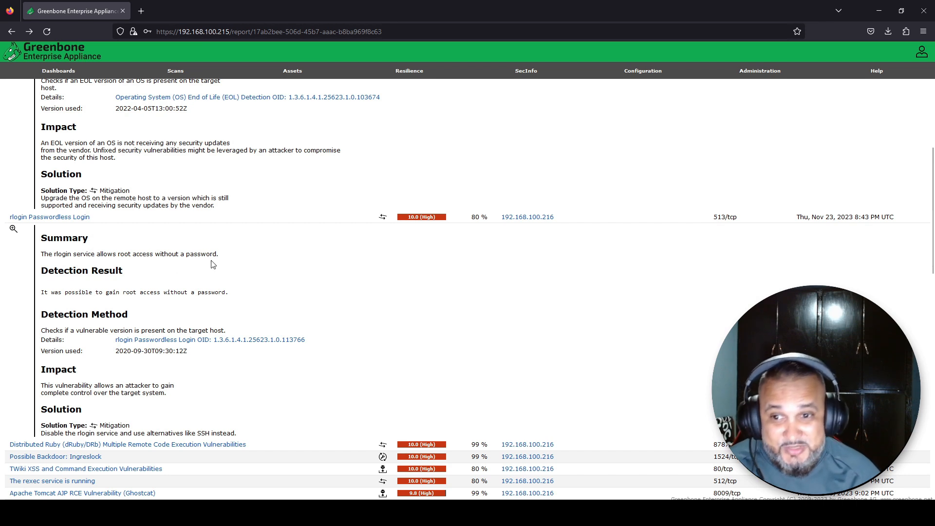
{"action": "scroll", "coordinate": [146, 292], "scroll_direction": "down", "scroll_amount": 2}
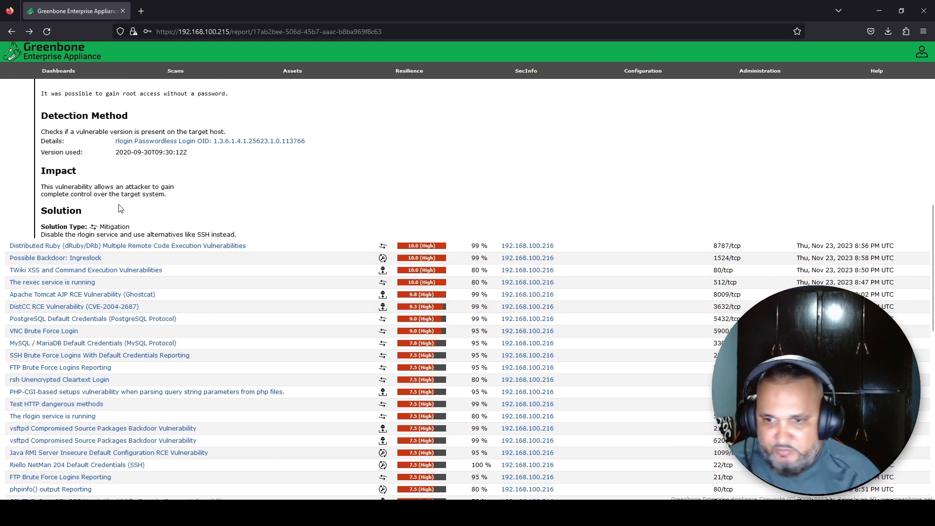
{"action": "scroll", "coordinate": [122, 292], "scroll_direction": "down", "scroll_amount": 5}
{"action": "scroll", "coordinate": [121, 362], "scroll_direction": "down", "scroll_amount": 3}
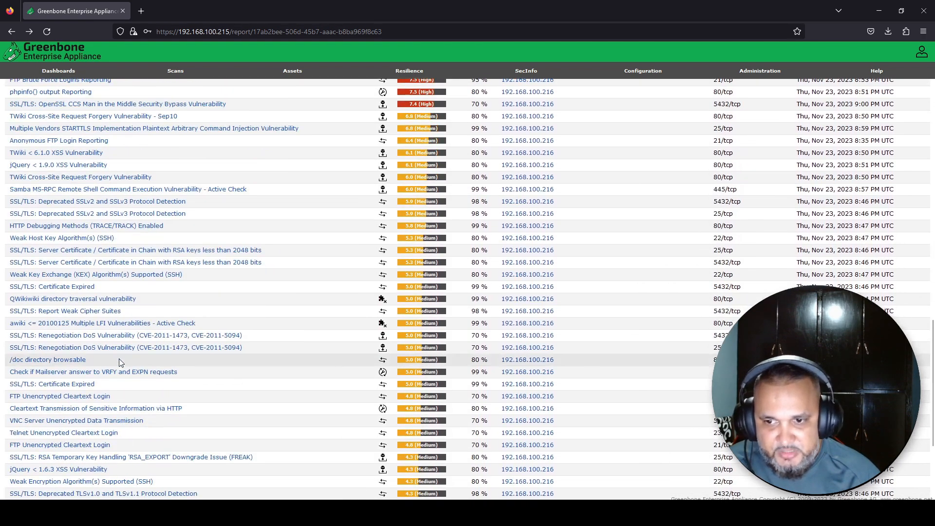
{"action": "scroll", "coordinate": [146, 360], "scroll_direction": "up", "scroll_amount": 20}
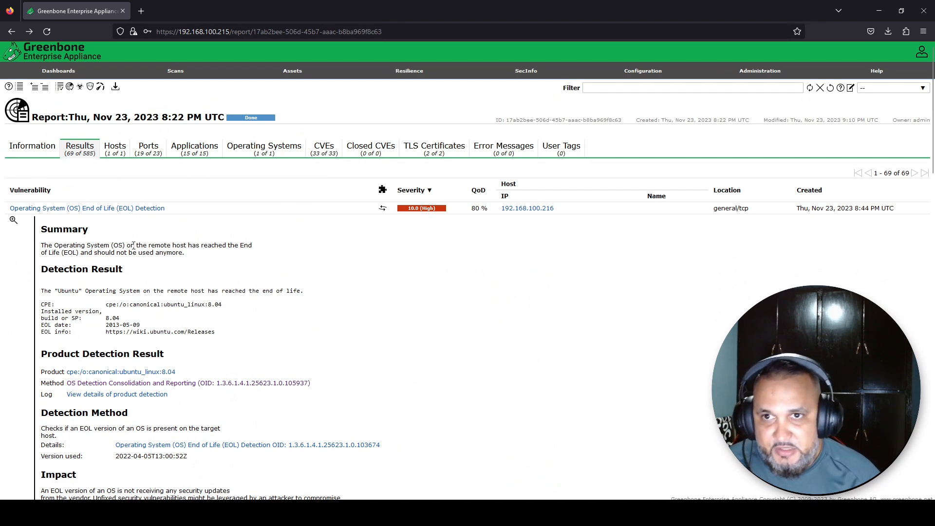
Download the scan report with PDF selected as the report format
{"action": "left_click", "coordinate": [116, 87]}
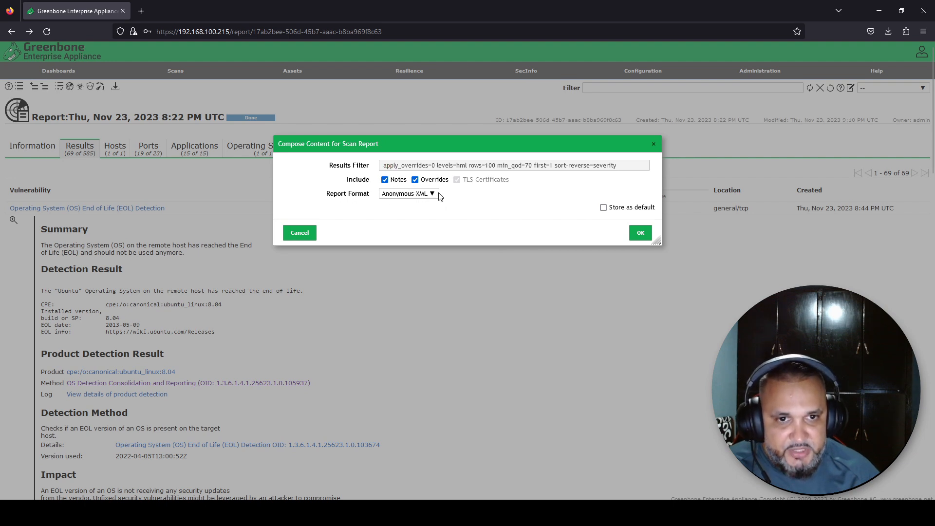
{"action": "left_click", "coordinate": [432, 194]}
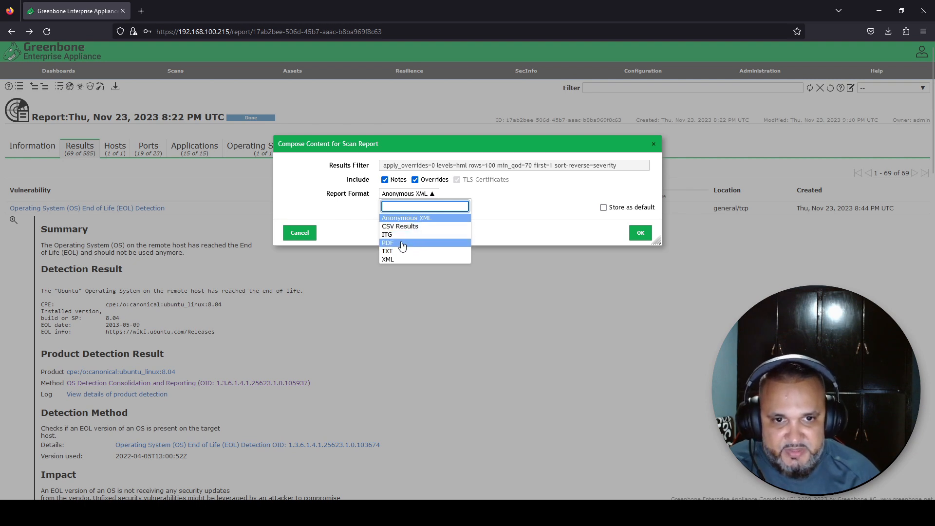
{"action": "left_click", "coordinate": [355, 213]}
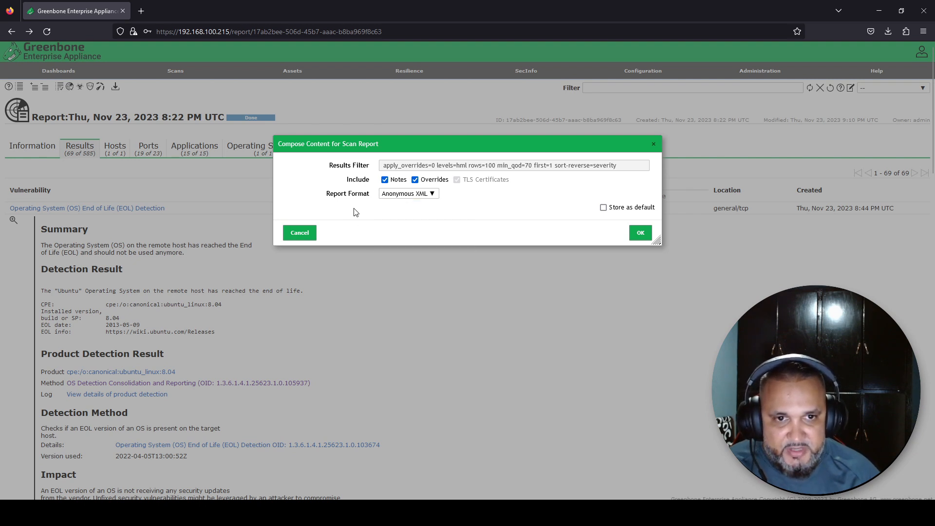
{"action": "left_click", "coordinate": [432, 194]}
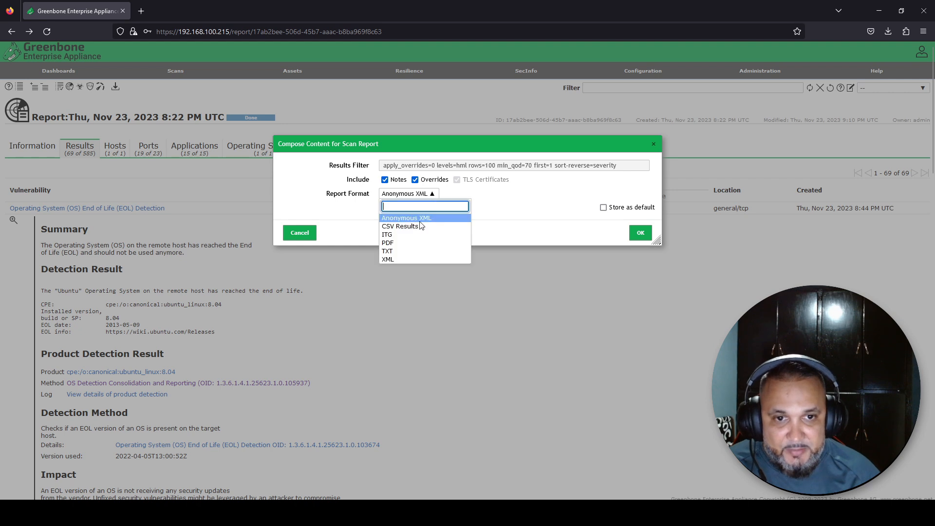
{"action": "left_click", "coordinate": [401, 247]}
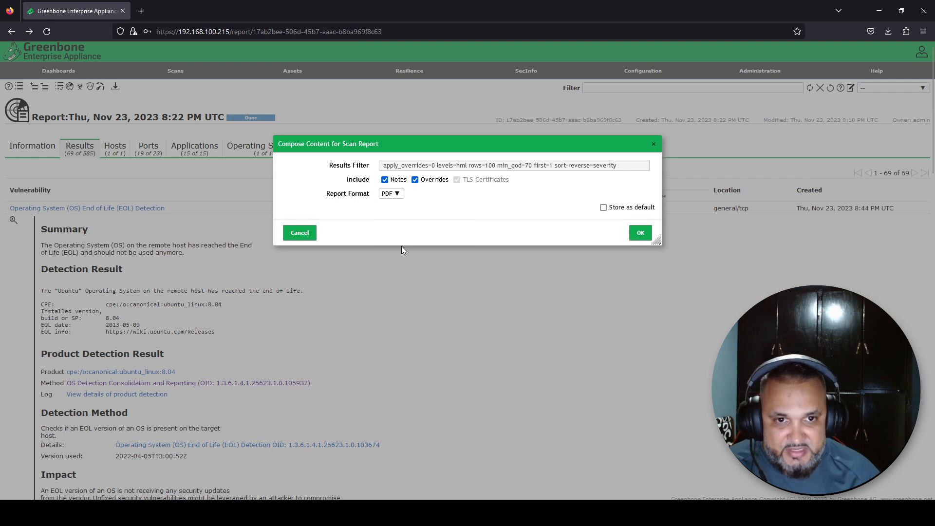
{"action": "left_click", "coordinate": [639, 234]}
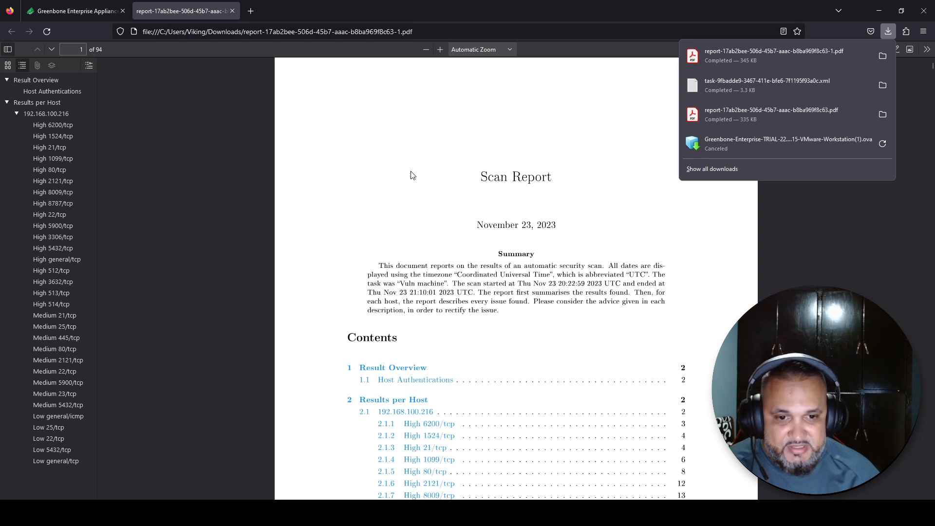
Dismiss the Firefox downloads panel covering the opened PDF report
{"action": "scroll", "coordinate": [412, 175], "scroll_direction": "down", "scroll_amount": 1}
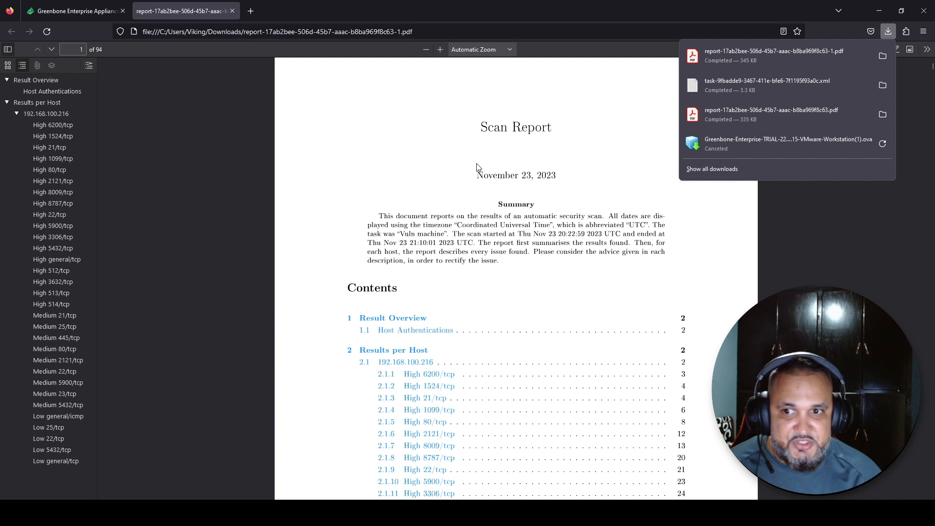
{"action": "scroll", "coordinate": [480, 193], "scroll_direction": "up", "scroll_amount": 1}
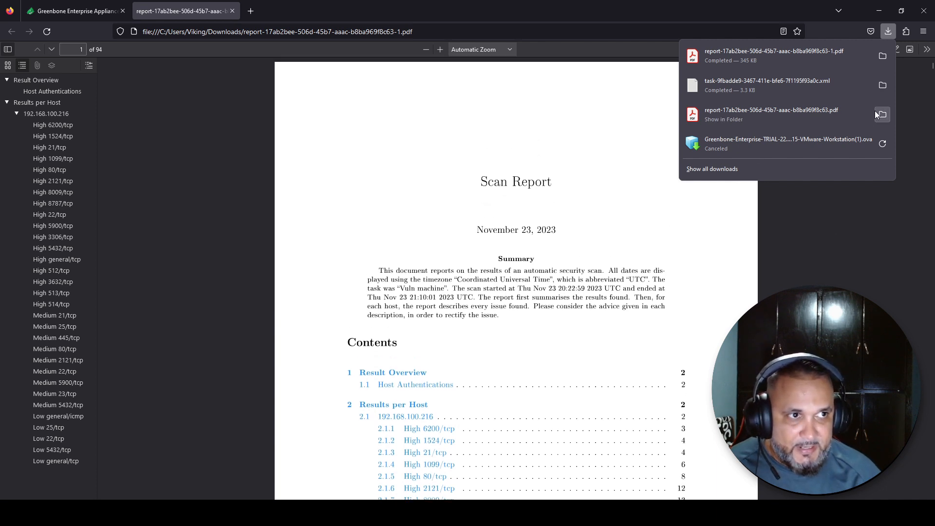
{"action": "left_click", "coordinate": [705, 253]}
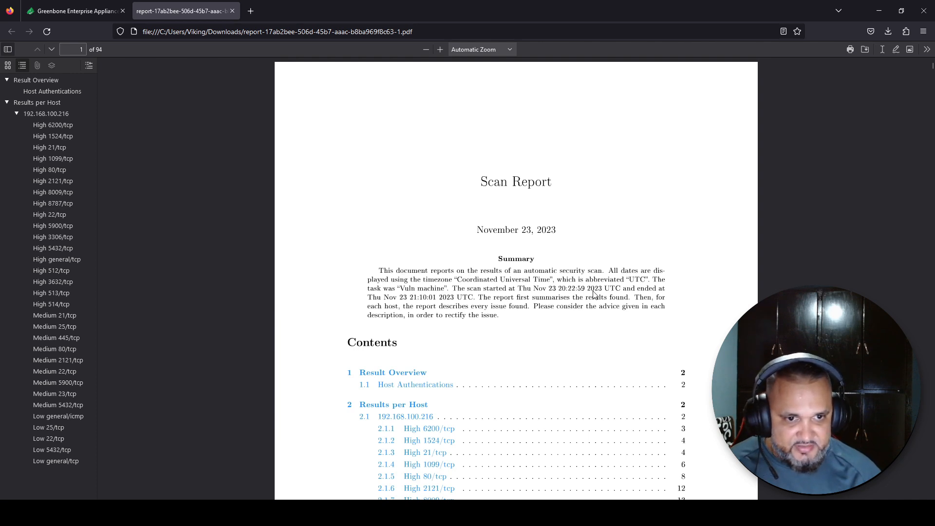
Scroll through the Contents to the Result Overview for host 192.168.100.216
{"action": "scroll", "coordinate": [453, 241], "scroll_direction": "down", "scroll_amount": 2}
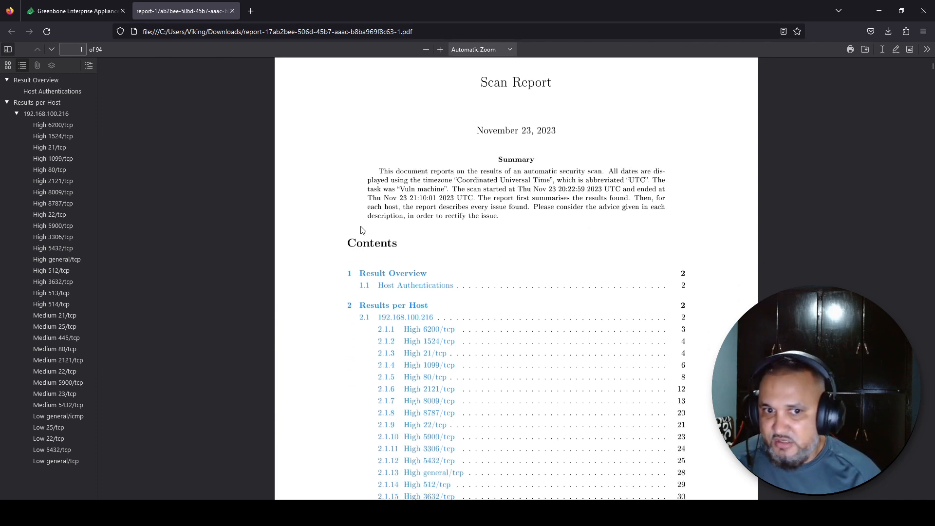
{"action": "scroll", "coordinate": [360, 230], "scroll_direction": "down", "scroll_amount": 1}
{"action": "scroll", "coordinate": [365, 220], "scroll_direction": "down", "scroll_amount": 2}
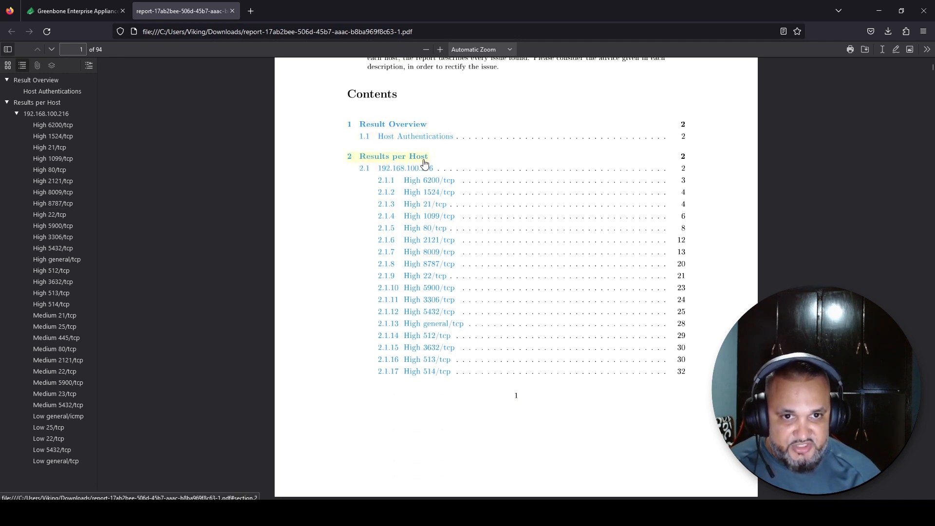
{"action": "scroll", "coordinate": [465, 288], "scroll_direction": "down", "scroll_amount": 2}
{"action": "scroll", "coordinate": [465, 287], "scroll_direction": "down", "scroll_amount": 6}
{"action": "scroll", "coordinate": [465, 288], "scroll_direction": "down", "scroll_amount": 9}
Scroll through PDF pages 3–9, reading the result overview and per-host vulnerability details
{"action": "scroll", "coordinate": [465, 288], "scroll_direction": "down", "scroll_amount": 3}
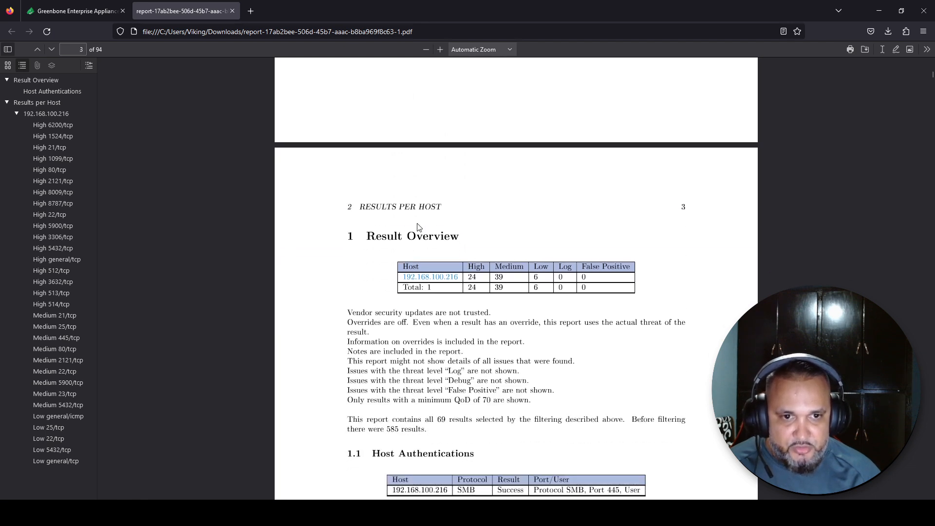
{"action": "scroll", "coordinate": [330, 247], "scroll_direction": "down", "scroll_amount": 2}
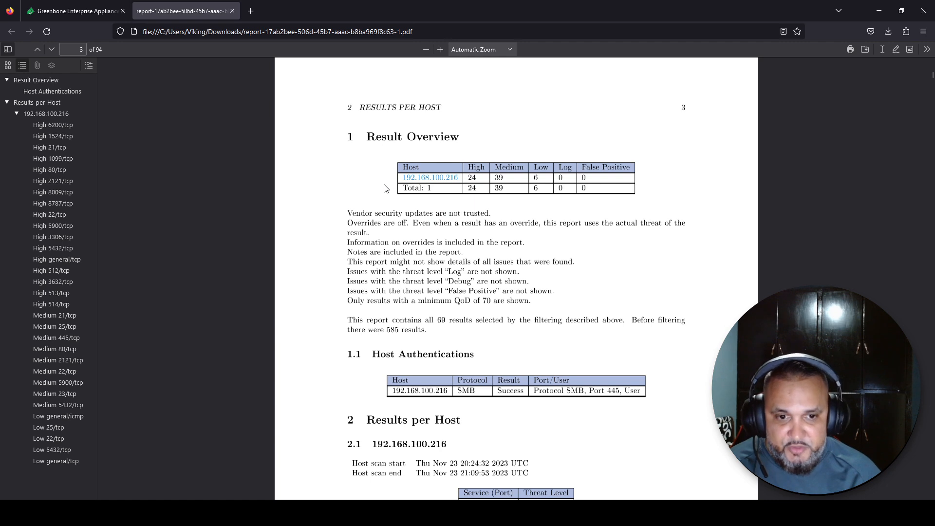
{"action": "scroll", "coordinate": [340, 235], "scroll_direction": "down", "scroll_amount": 3}
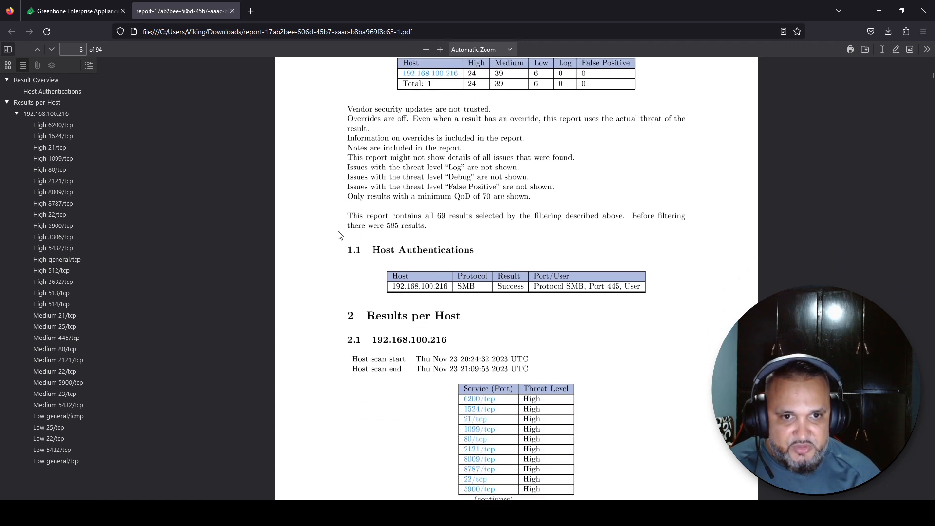
{"action": "scroll", "coordinate": [345, 229], "scroll_direction": "down", "scroll_amount": 6}
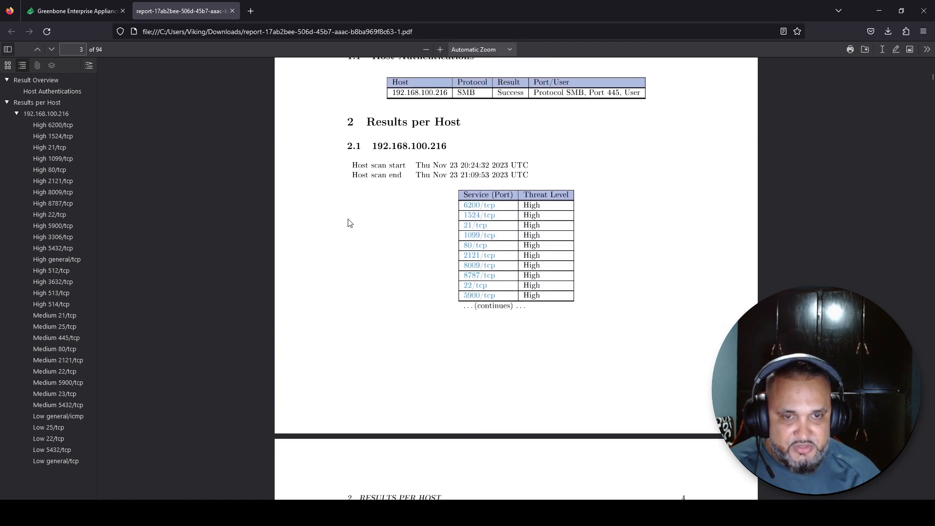
{"action": "scroll", "coordinate": [349, 222], "scroll_direction": "down", "scroll_amount": 2}
{"action": "scroll", "coordinate": [390, 267], "scroll_direction": "down", "scroll_amount": 2}
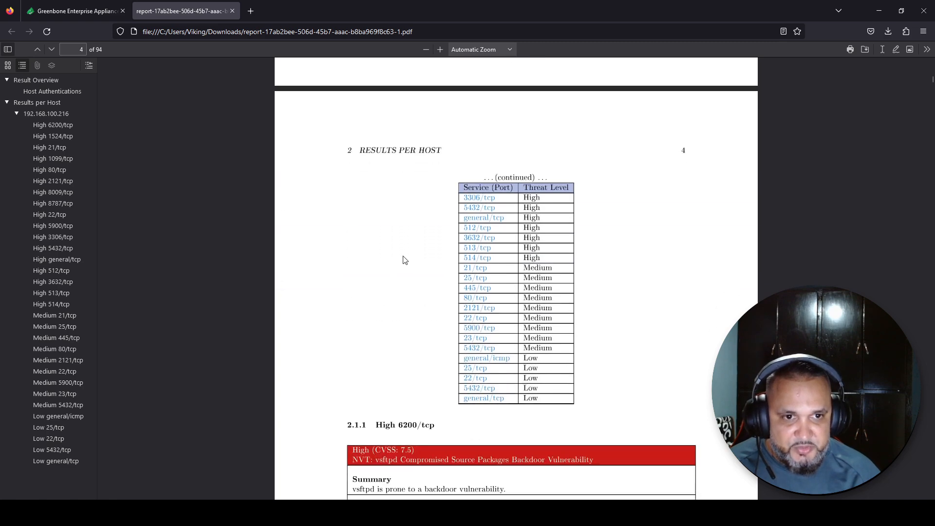
{"action": "scroll", "coordinate": [430, 283], "scroll_direction": "down", "scroll_amount": 5}
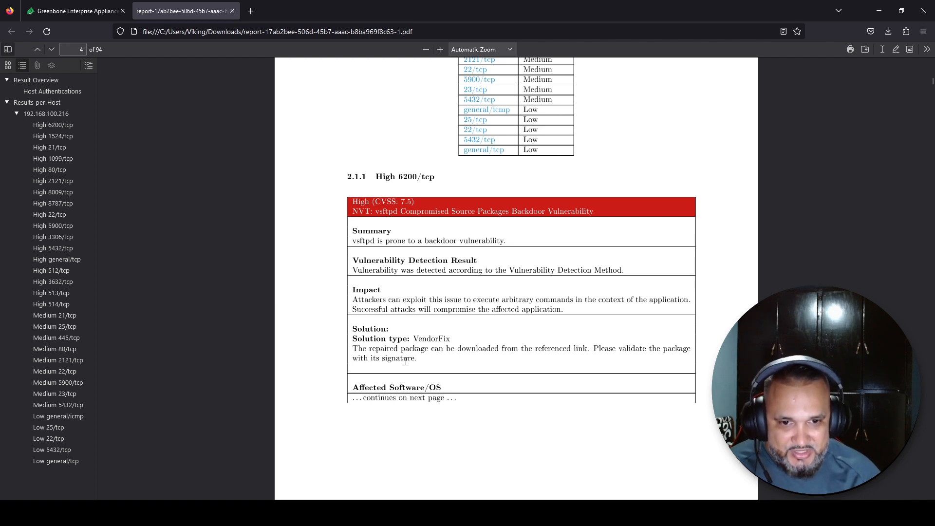
{"action": "scroll", "coordinate": [405, 362], "scroll_direction": "down", "scroll_amount": 6}
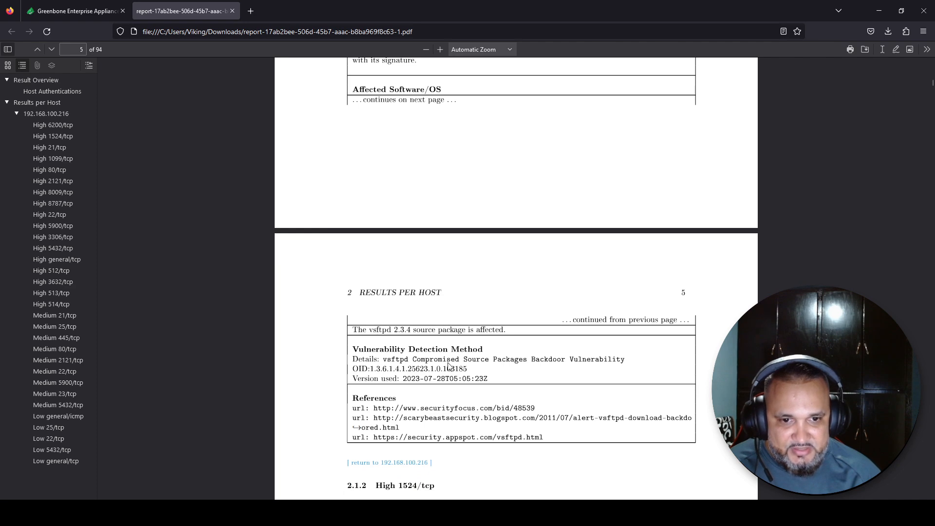
{"action": "scroll", "coordinate": [415, 383], "scroll_direction": "down", "scroll_amount": 3}
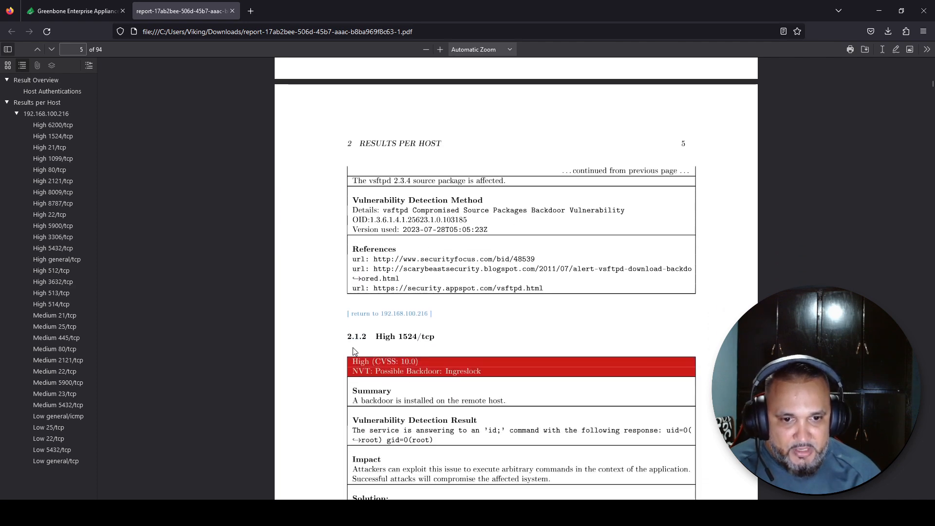
{"action": "scroll", "coordinate": [357, 353], "scroll_direction": "down", "scroll_amount": 7}
{"action": "scroll", "coordinate": [362, 358], "scroll_direction": "down", "scroll_amount": 15}
{"action": "scroll", "coordinate": [363, 359], "scroll_direction": "down", "scroll_amount": 8}
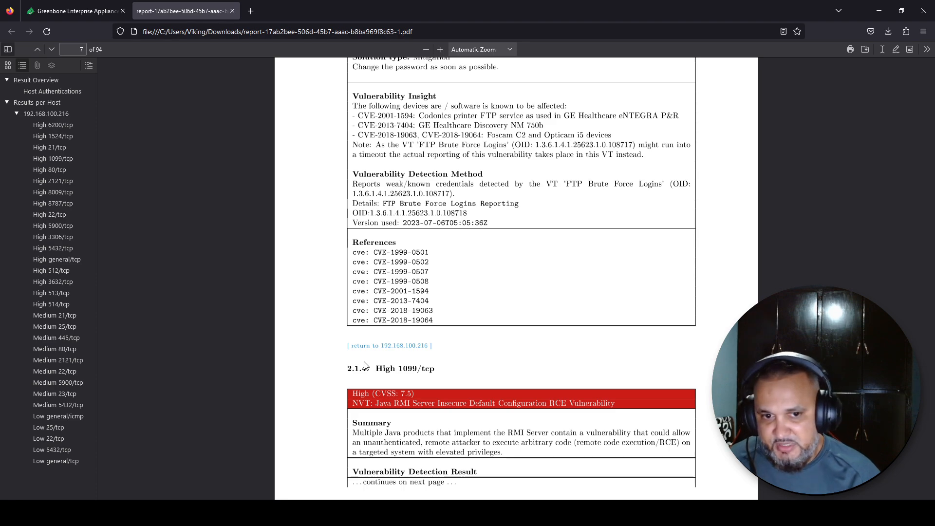
{"action": "scroll", "coordinate": [365, 365], "scroll_direction": "down", "scroll_amount": 15}
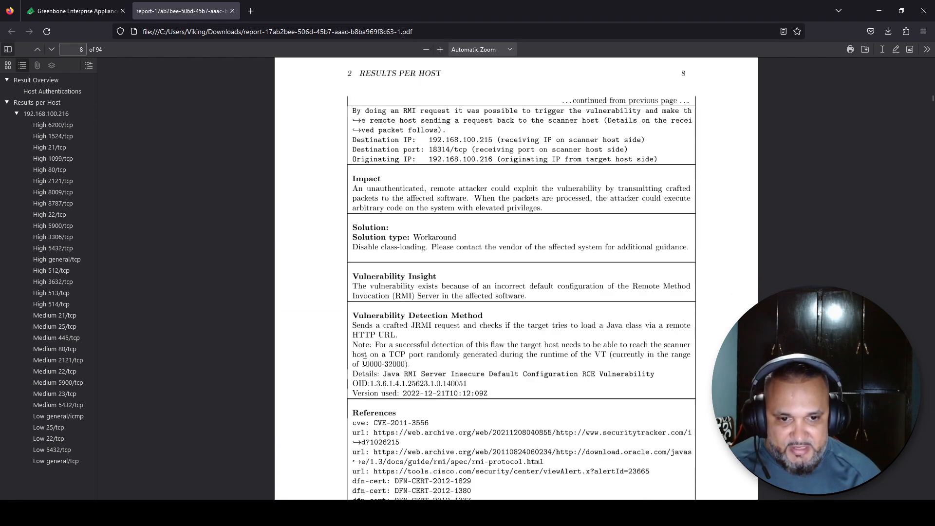
{"action": "scroll", "coordinate": [366, 362], "scroll_direction": "down", "scroll_amount": 15}
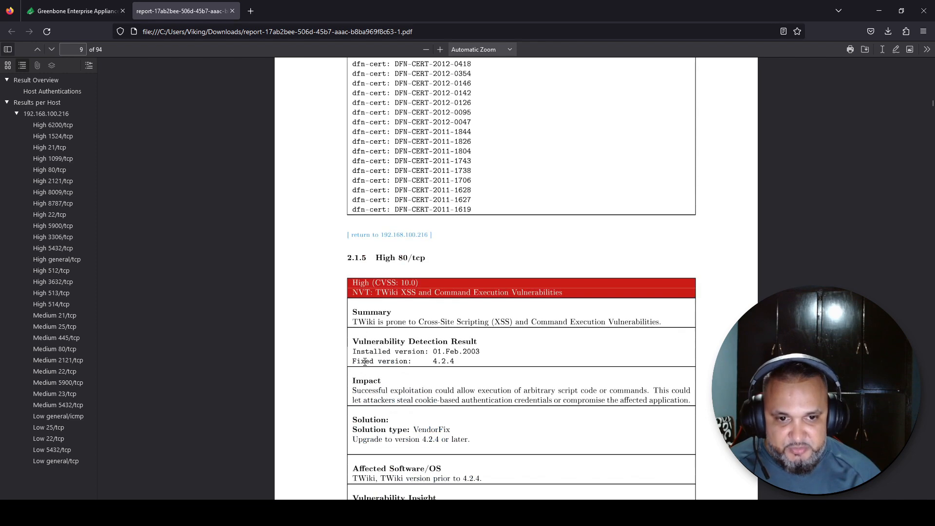
{"action": "scroll", "coordinate": [364, 362], "scroll_direction": "down", "scroll_amount": 3}
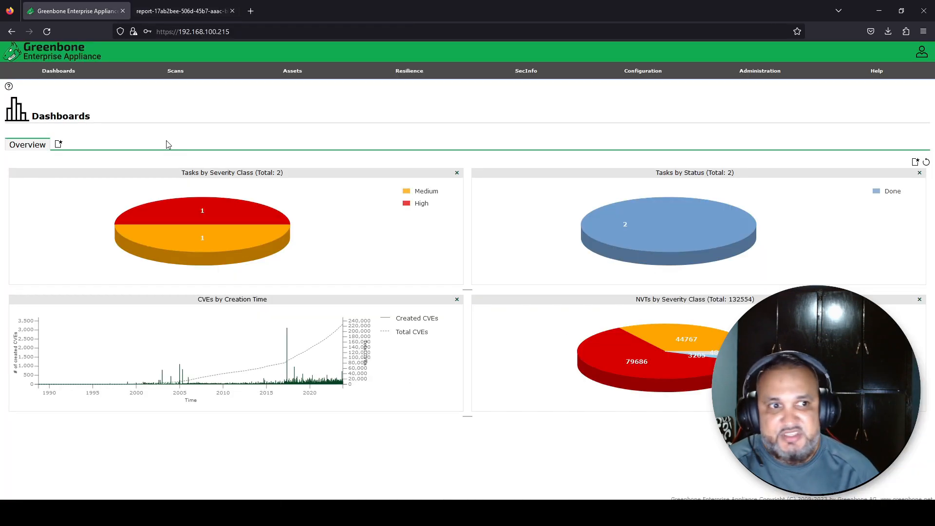